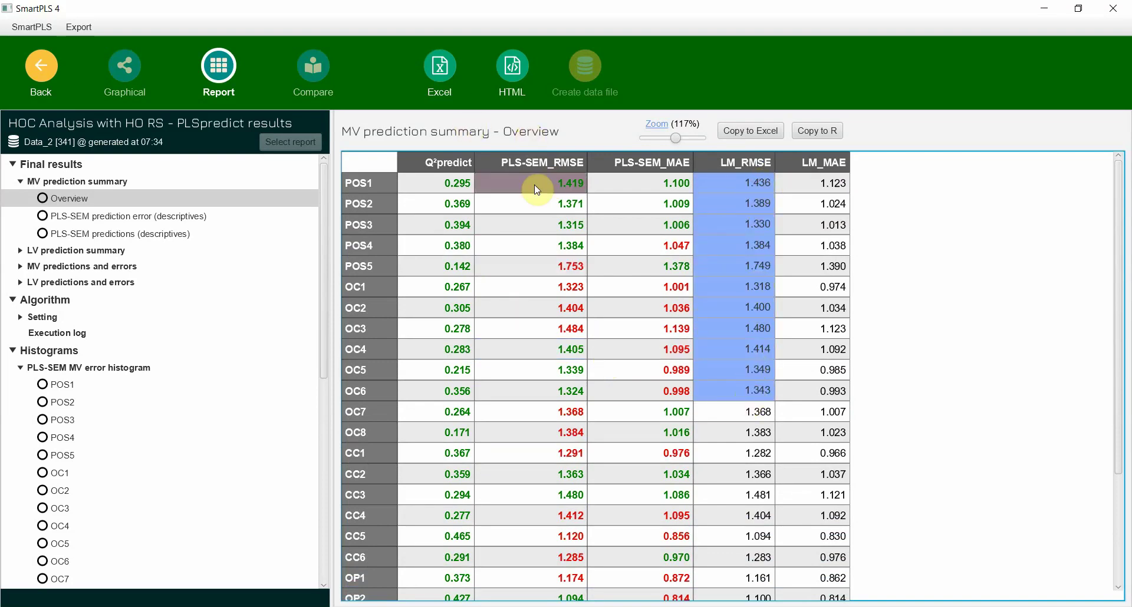
Review the Q²predict values of all indicators in the MV prediction summary overview.
scroll(534, 185, down, 3)
scroll(534, 186, up, 3)
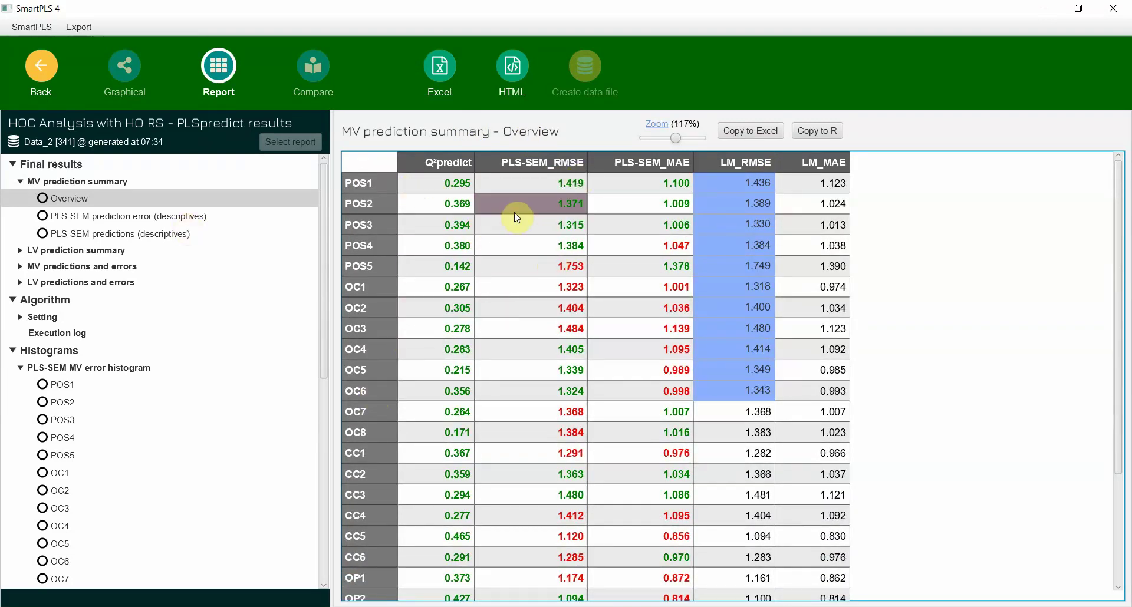
drag(446, 180, 430, 569)
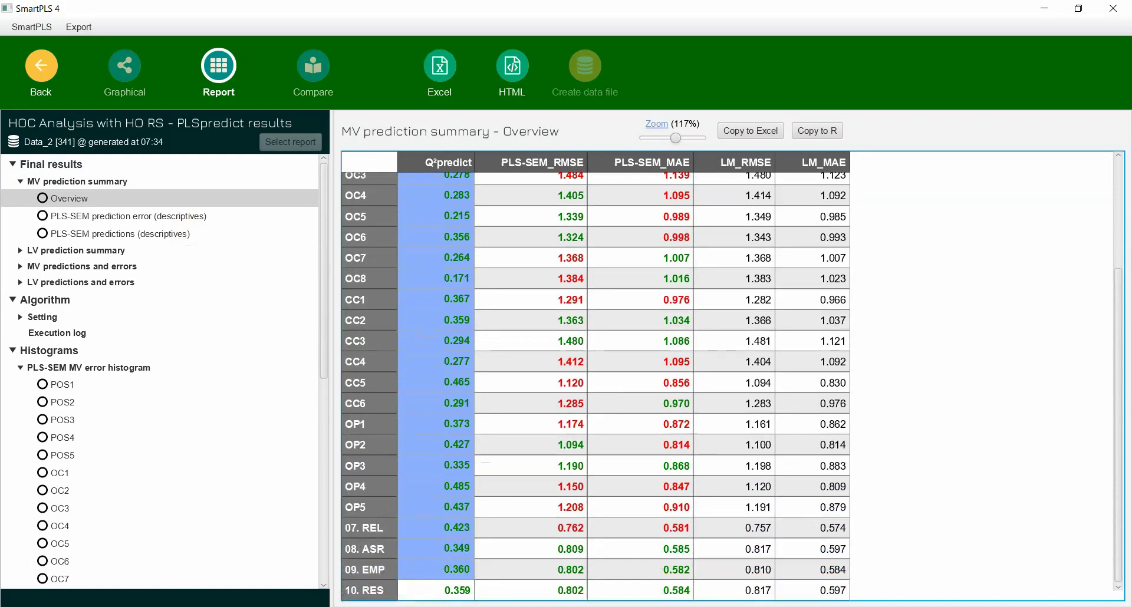
click(451, 425)
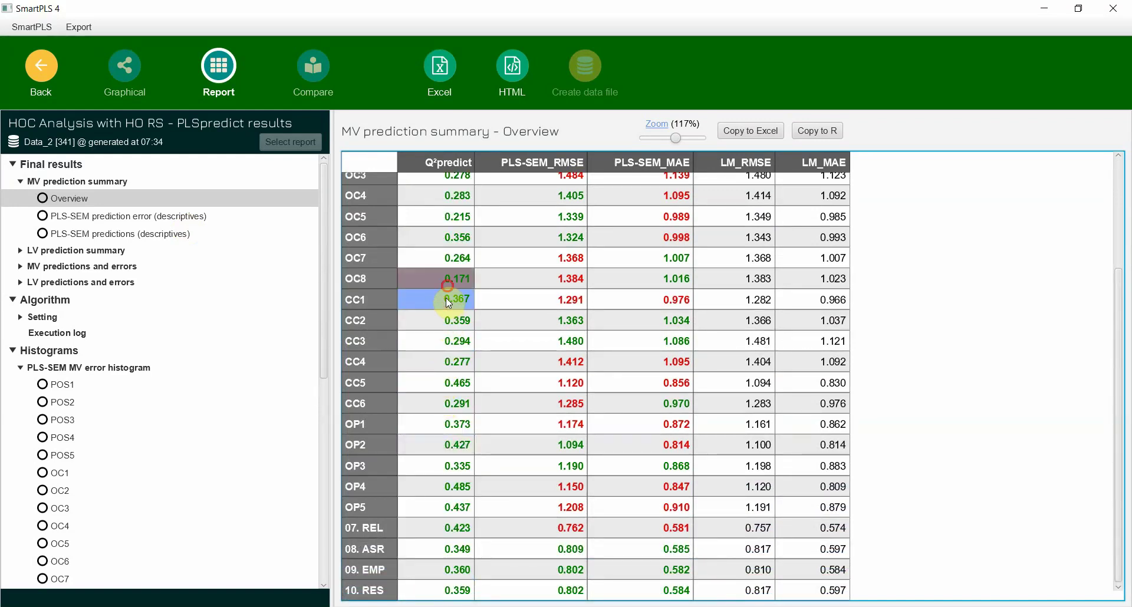
click(443, 226)
scroll(443, 229, up, 3)
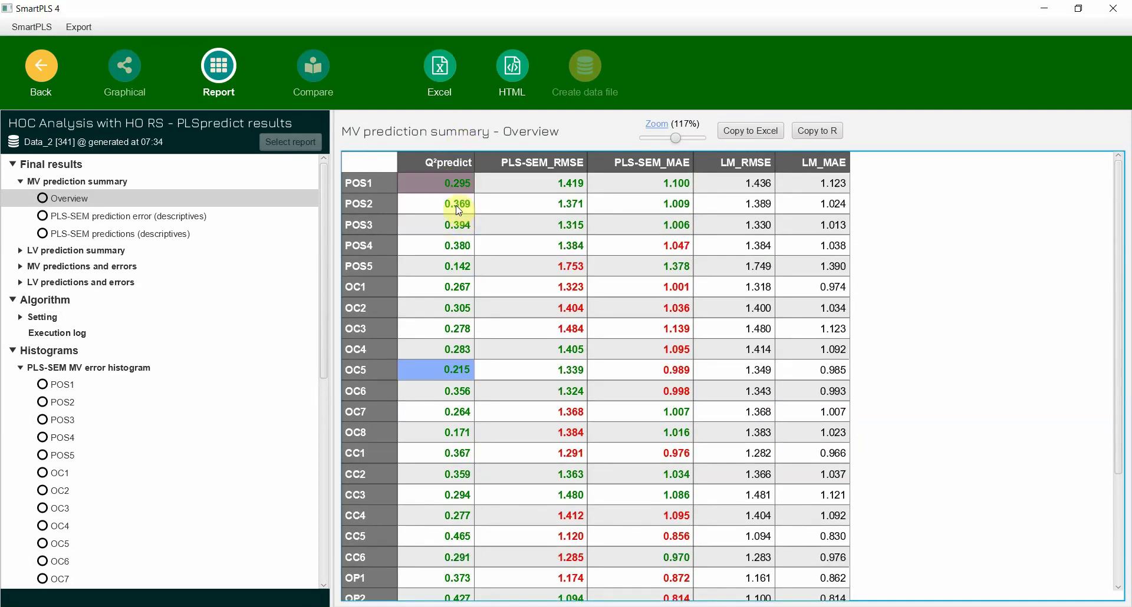
click(433, 208)
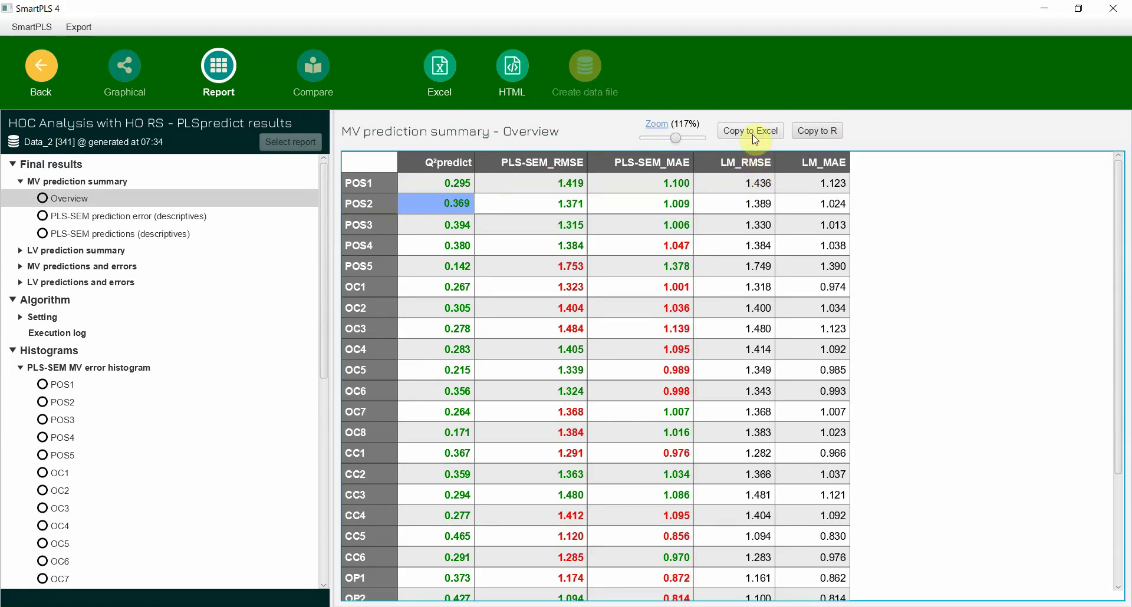
Copy the MV prediction summary table for Excel and paste it into a blank Excel workbook starting at cell A1.
click(726, 130)
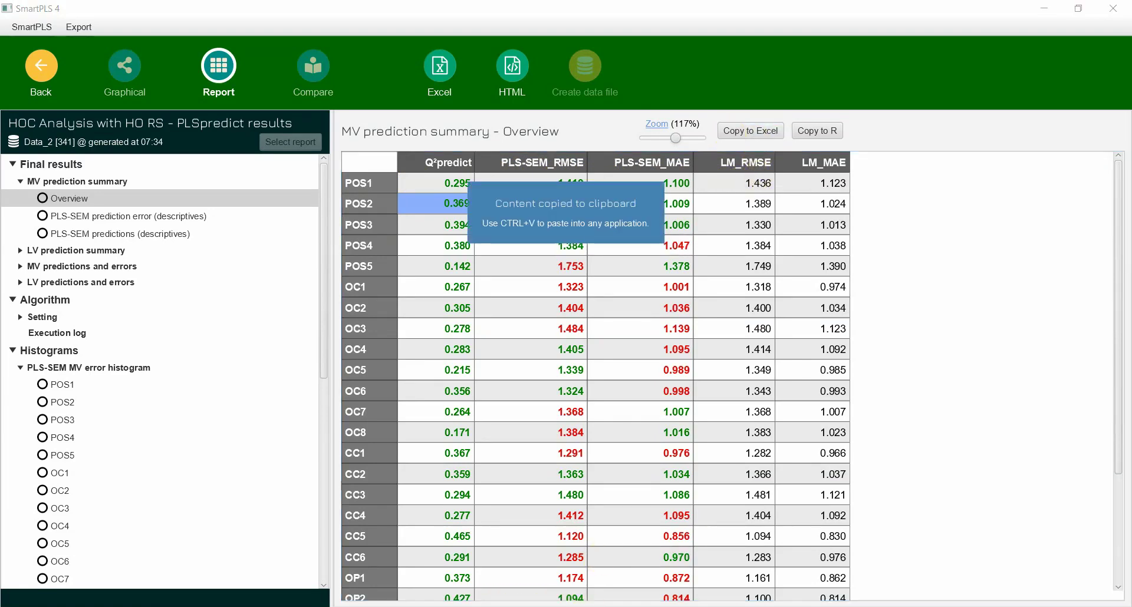
click(116, 602)
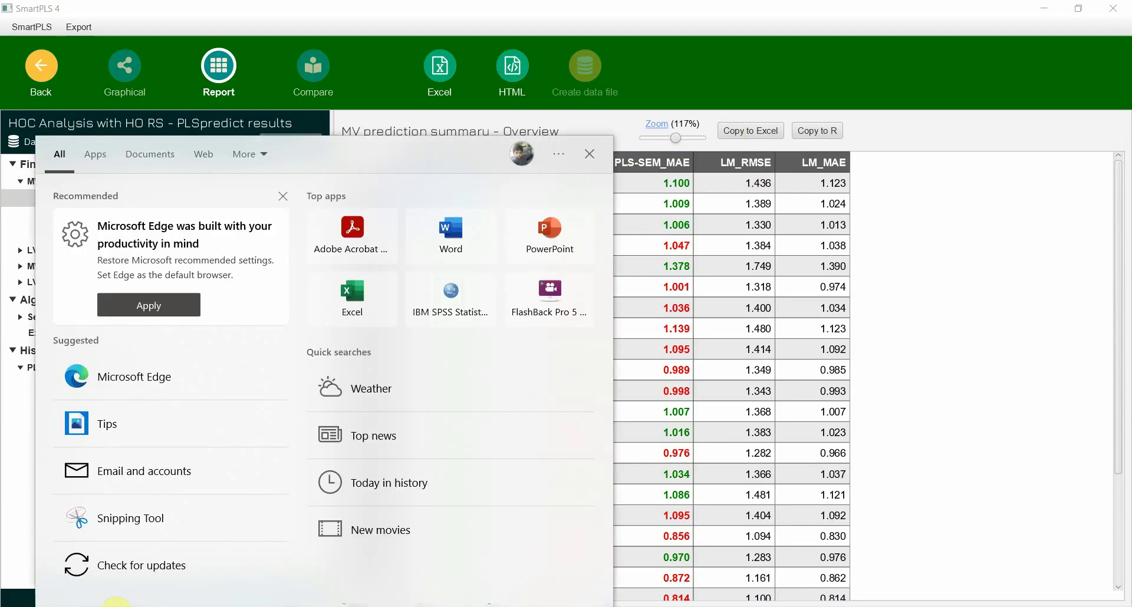
text(exc)
key(Return)
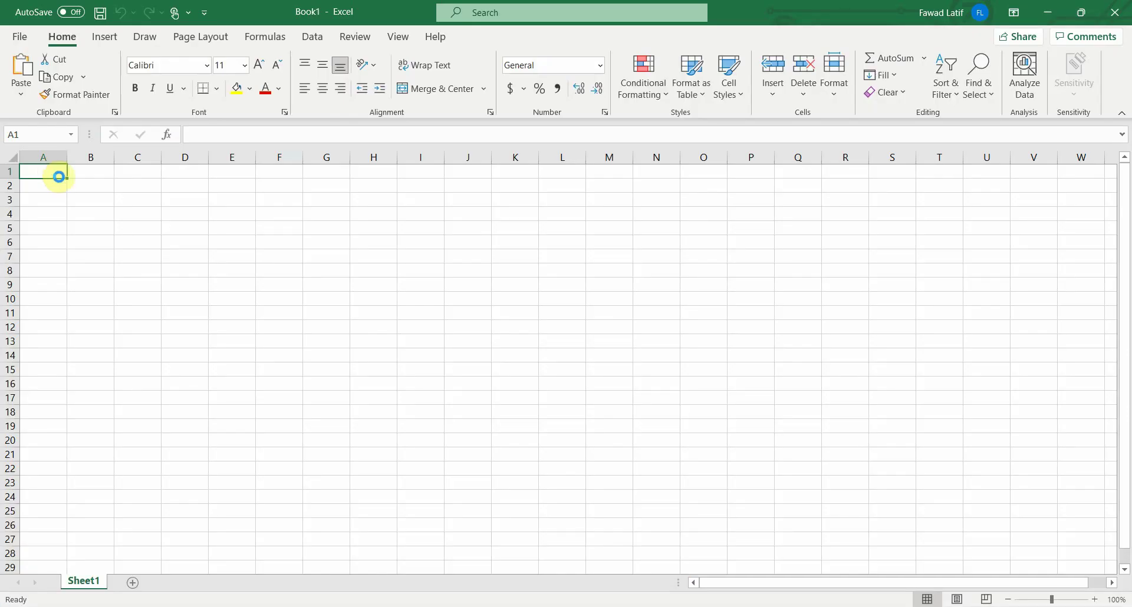
key(ctrl+v)
click(91, 213)
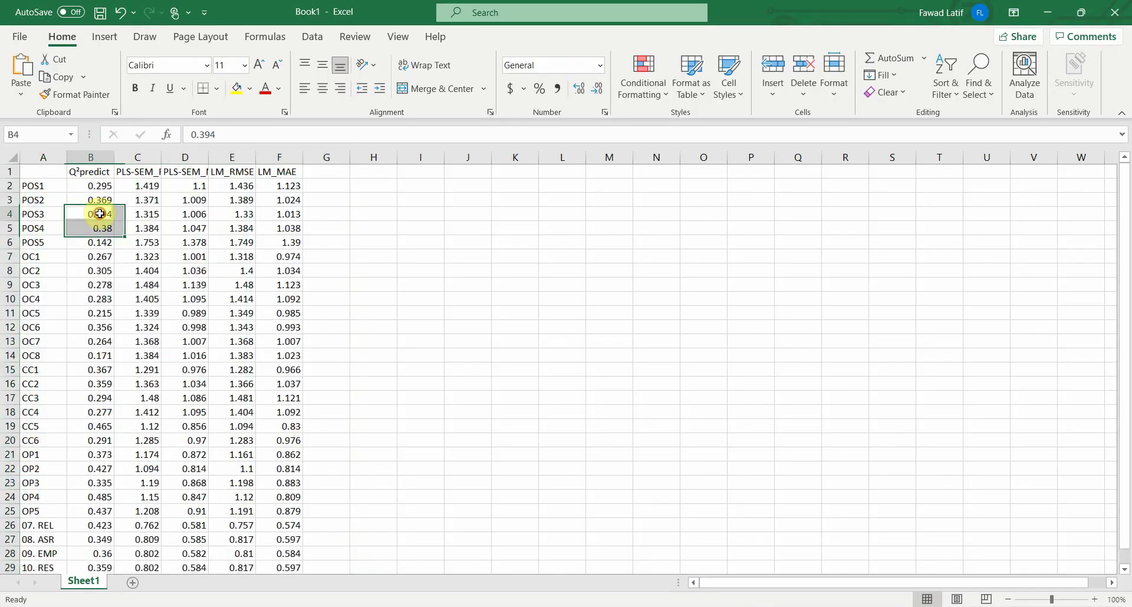
Delete the PLS-SEM_MAE and LM_MAE columns from the pasted table.
click(168, 157)
right_click(168, 154)
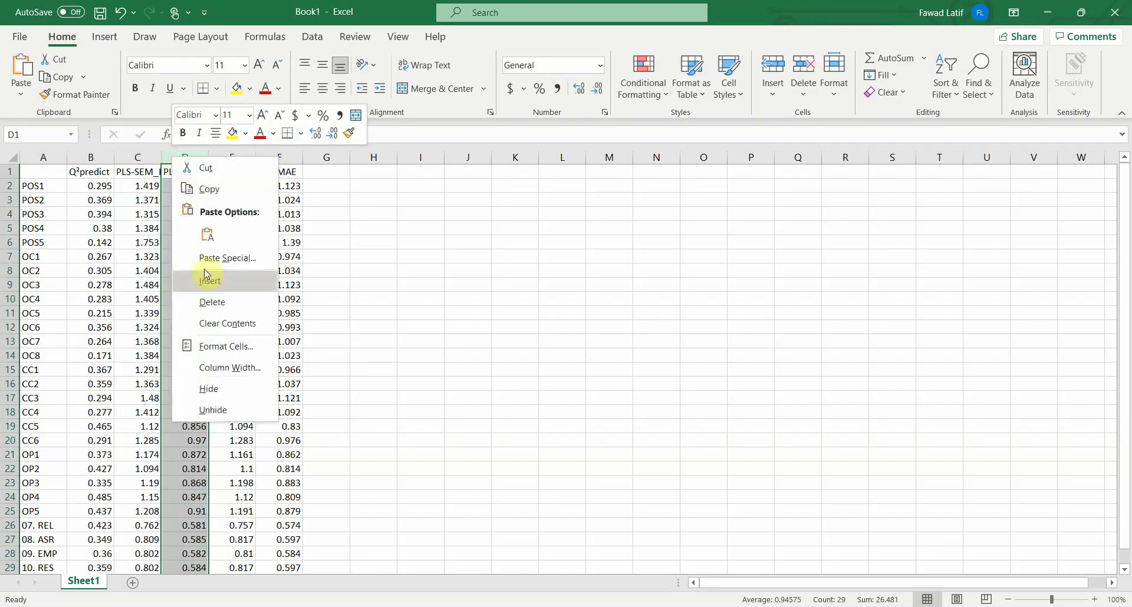
click(212, 301)
click(231, 158)
right_click(232, 159)
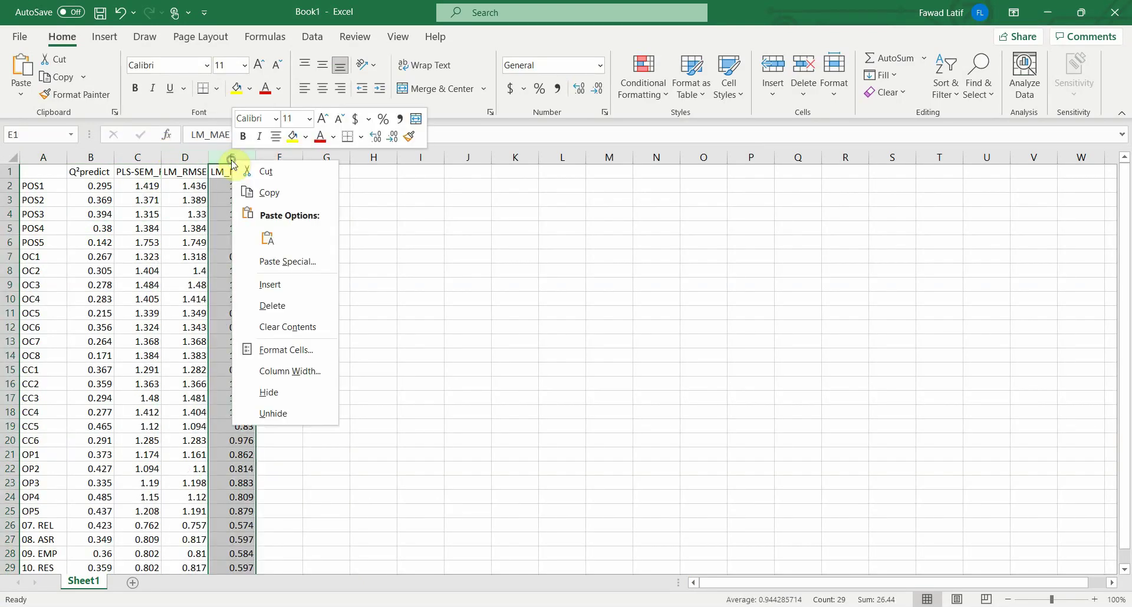
click(272, 305)
click(108, 226)
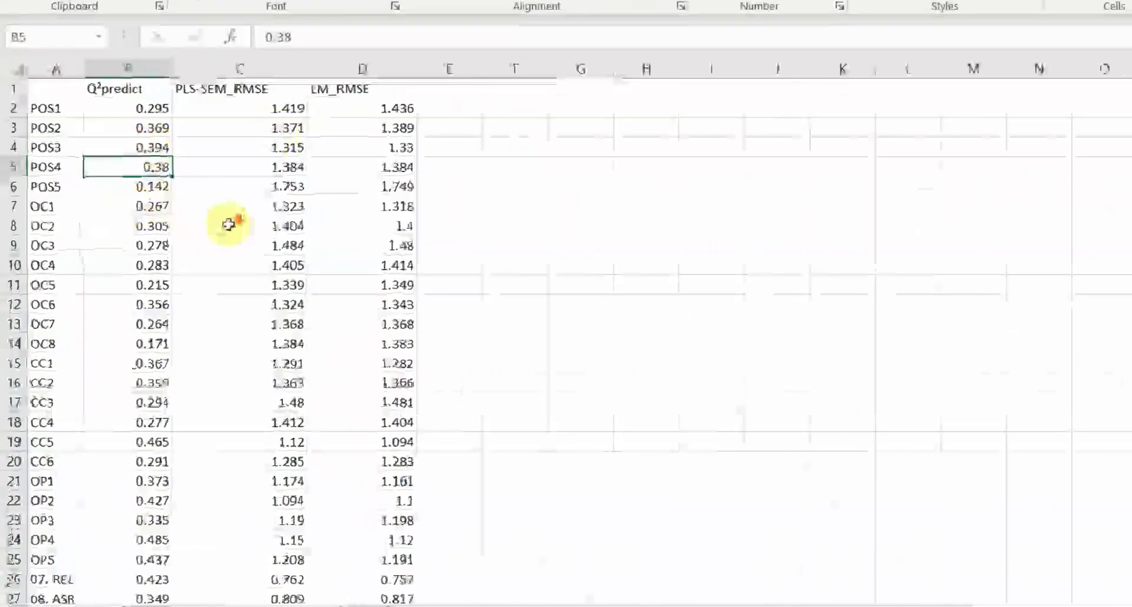
Delete the rows 07. REL, 08. ASR, 09. EMP and 10. RES below the indicator rows.
scroll(153, 263, down, 4)
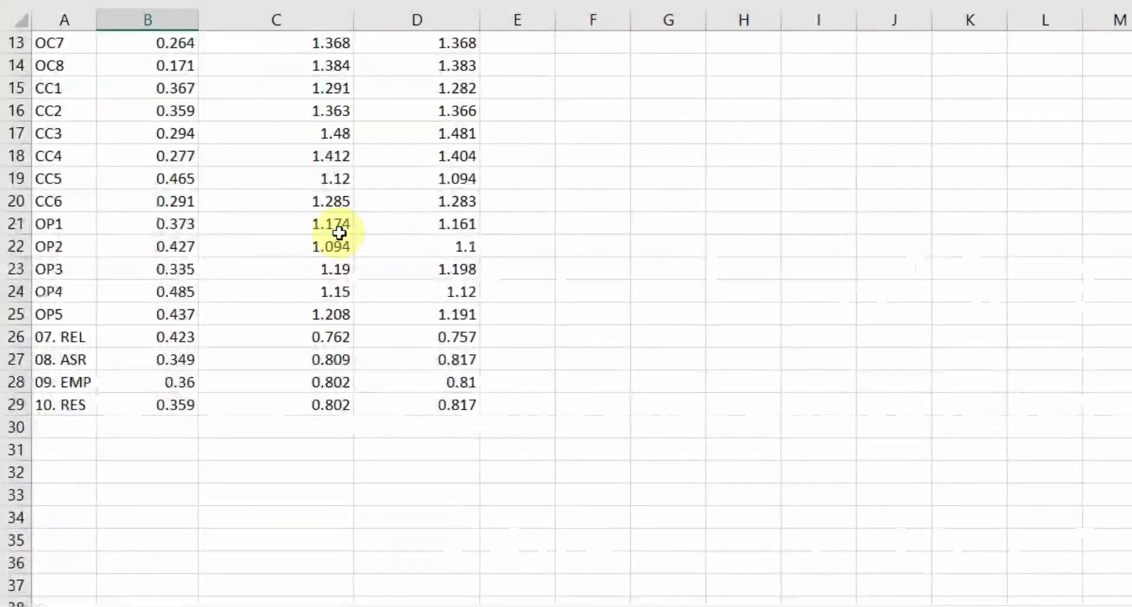
drag(15, 337, 17, 425)
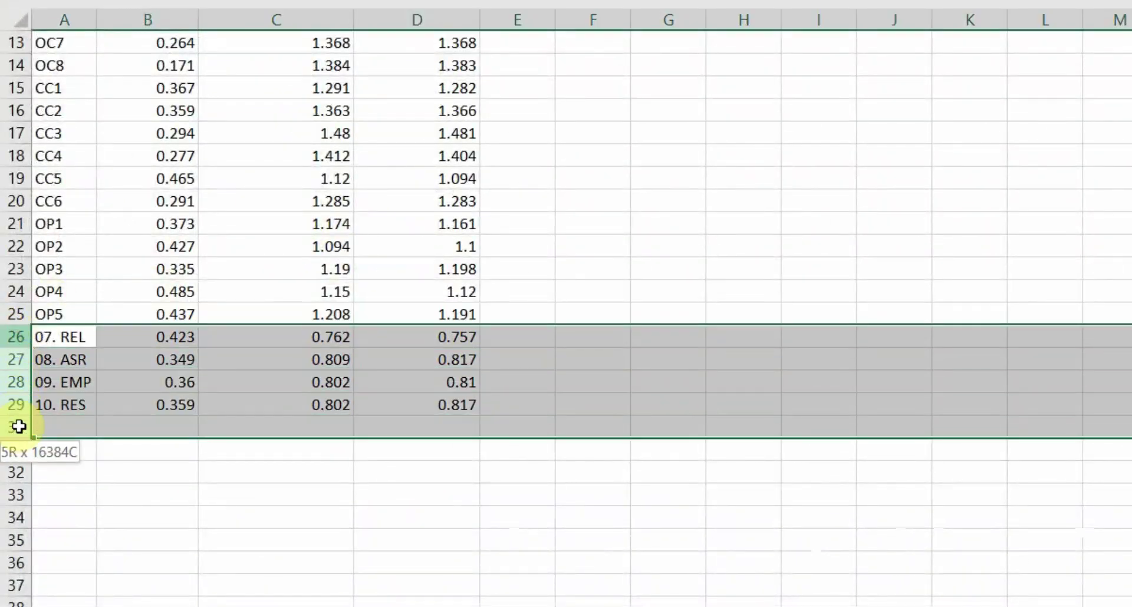
right_click(16, 365)
click(111, 174)
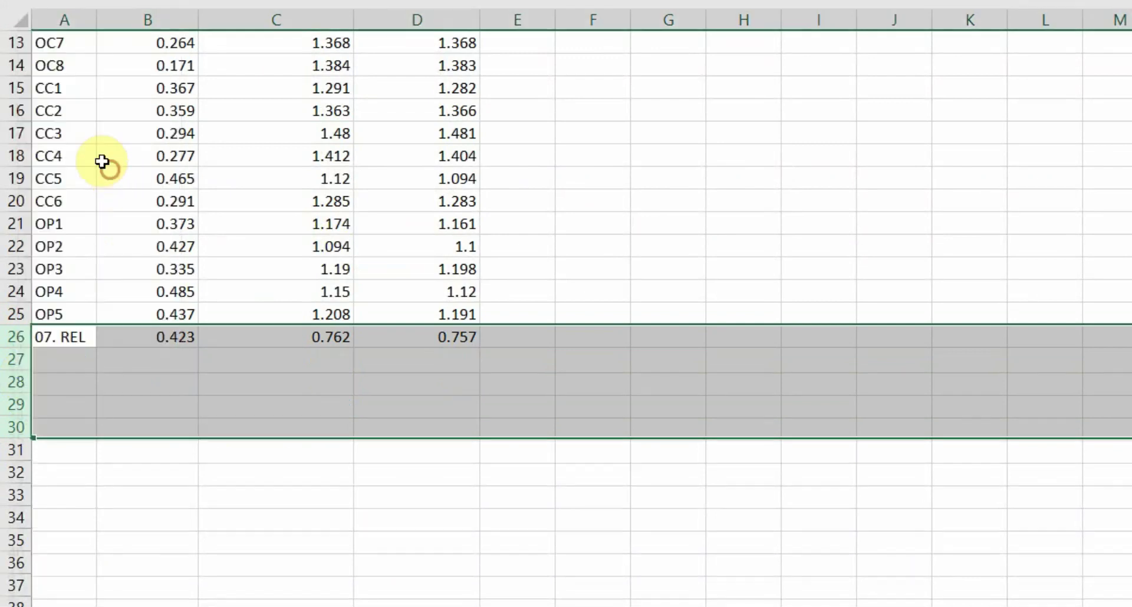
scroll(593, 245, up, 4)
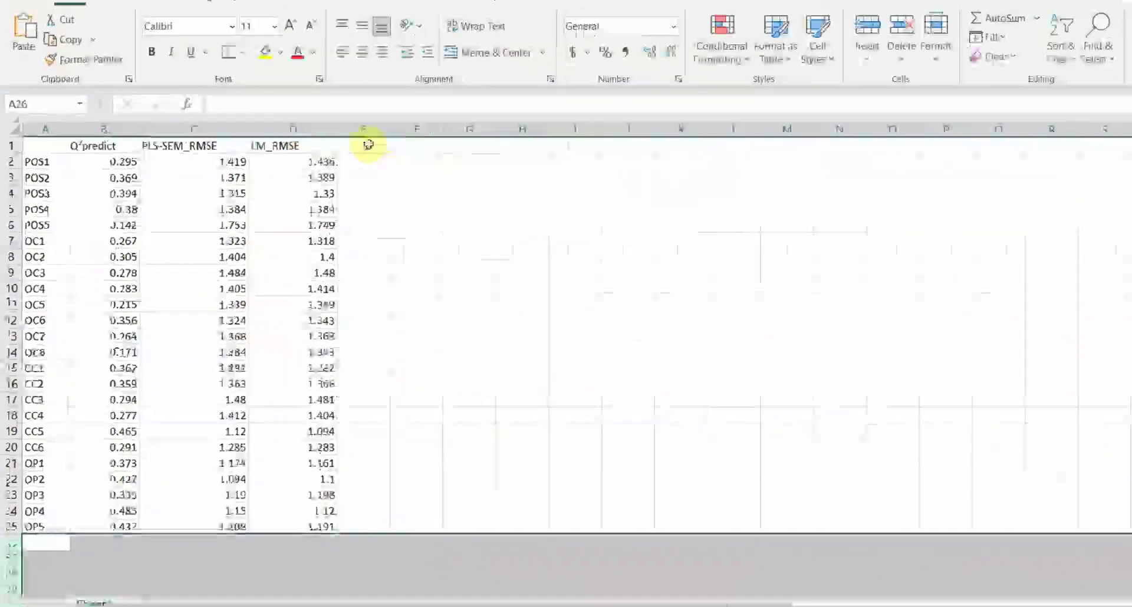
Compare the PLS-SEM_RMSE values with the LM_RMSE values across the indicators POS1 to OP5.
click(517, 42)
click(177, 200)
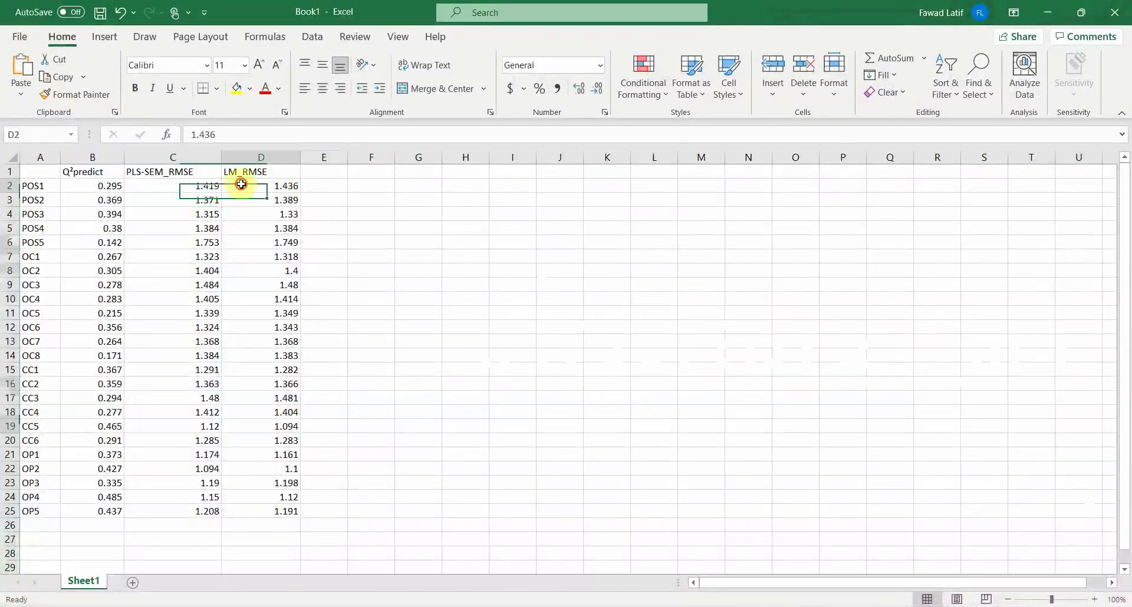
drag(242, 184, 252, 515)
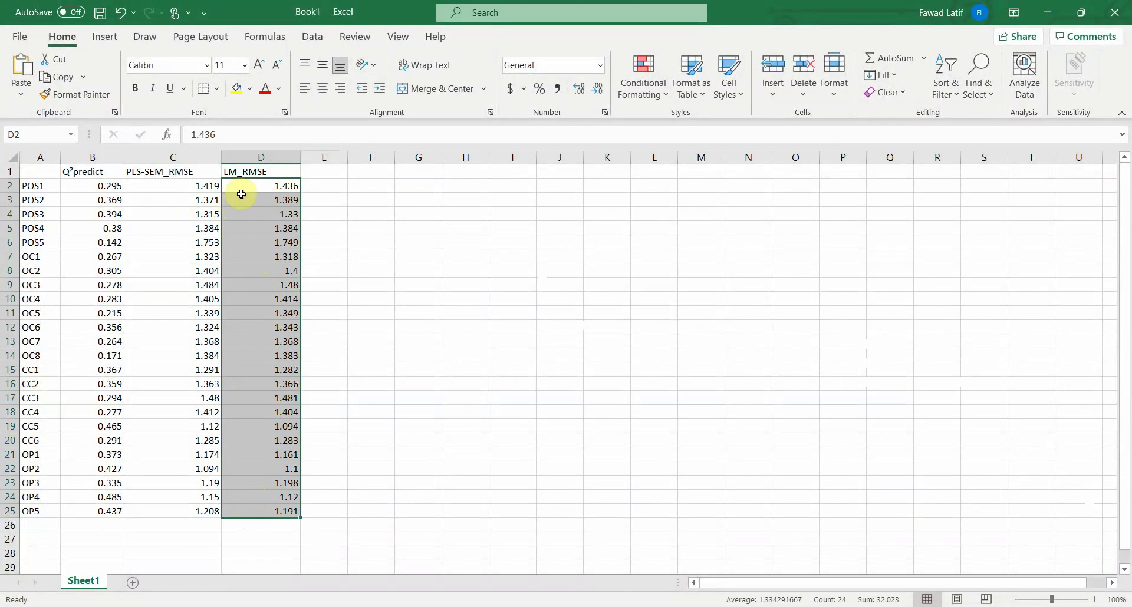
click(182, 185)
drag(283, 186, 279, 505)
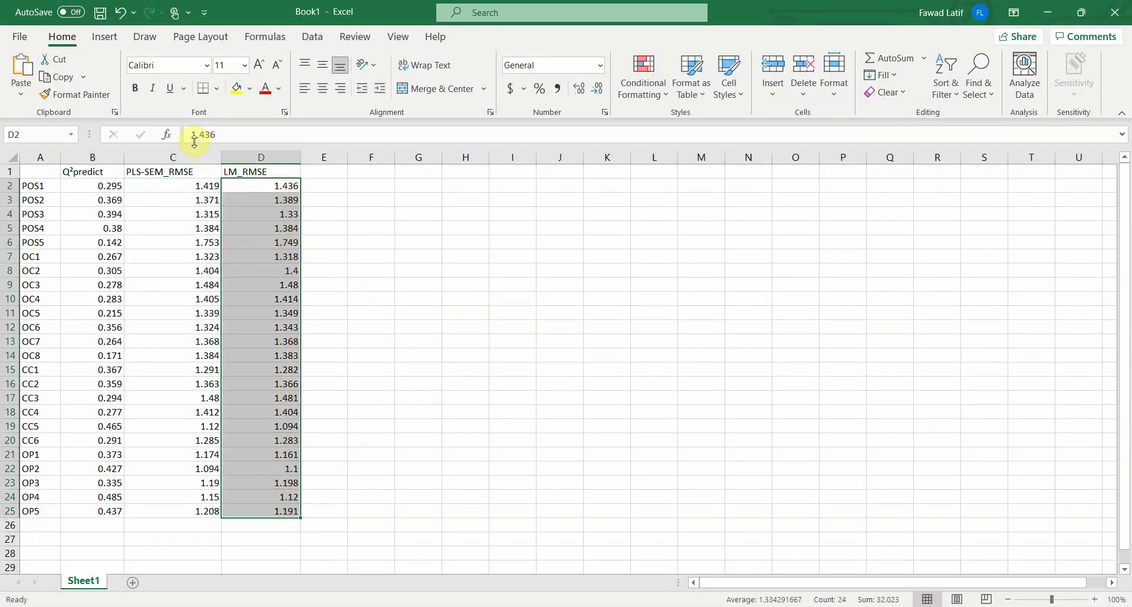
drag(180, 186, 173, 506)
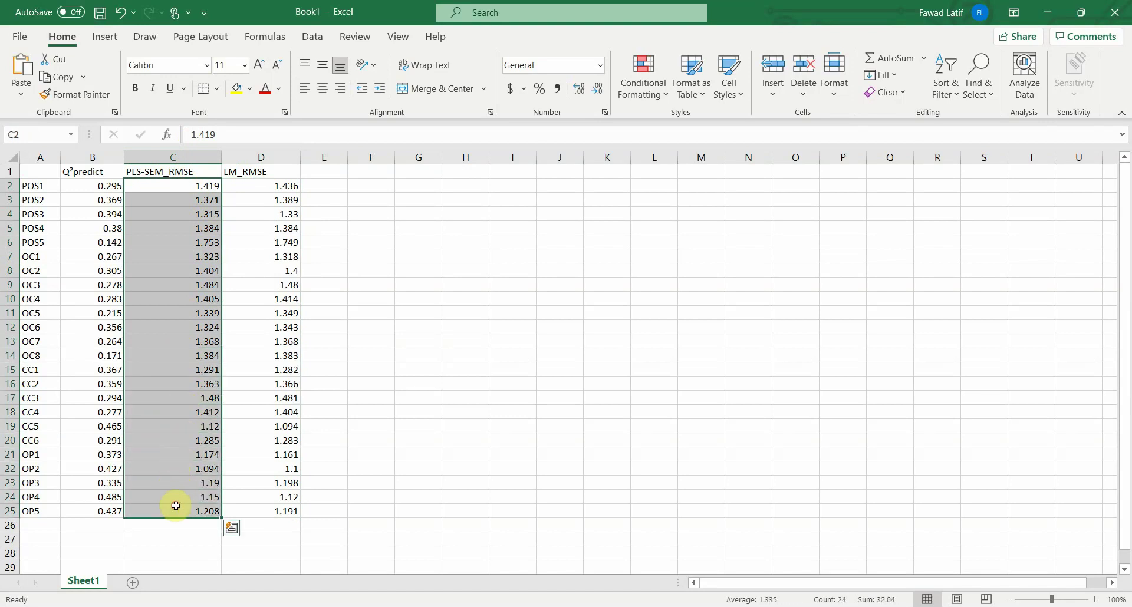
Enter the formula =C2-D2 in cell E2 to subtract LM_RMSE from PLS-SEM_RMSE for POS1.
click(336, 183)
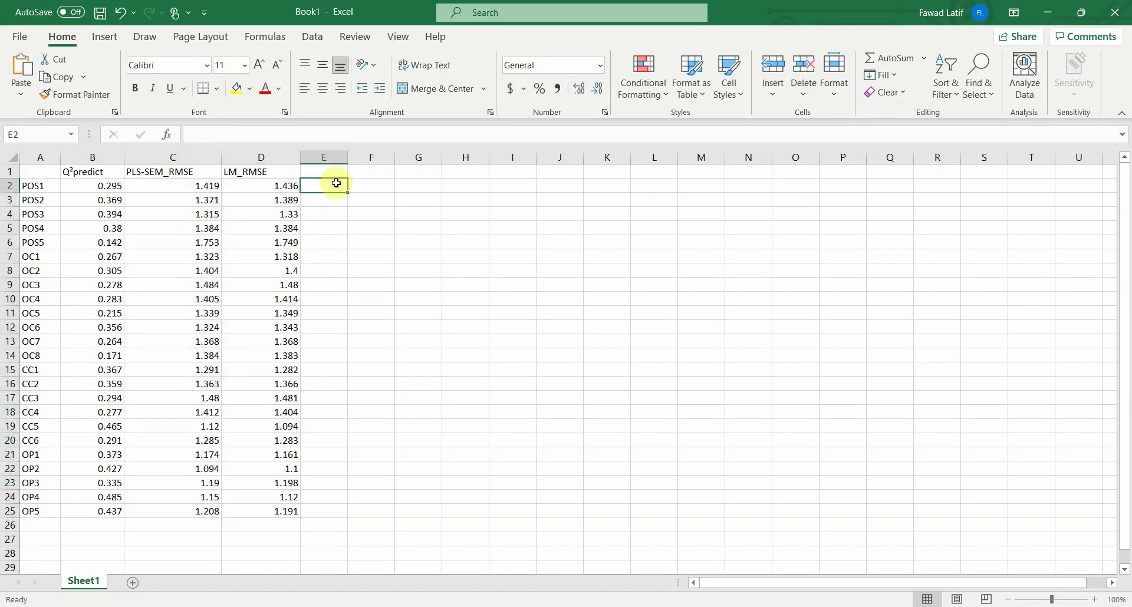
text(=)
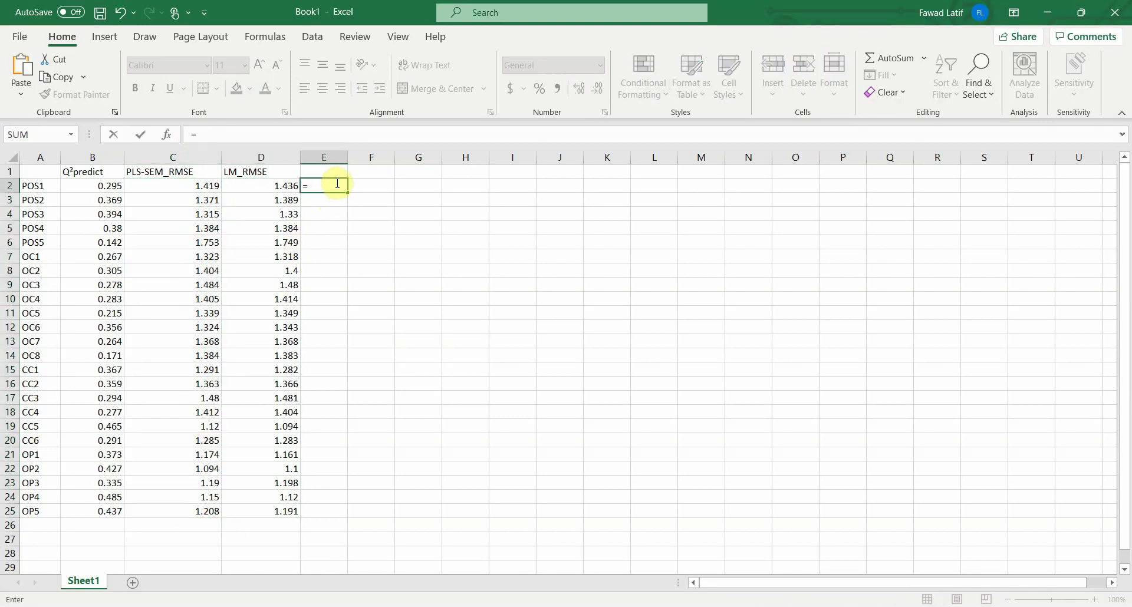
click(188, 192)
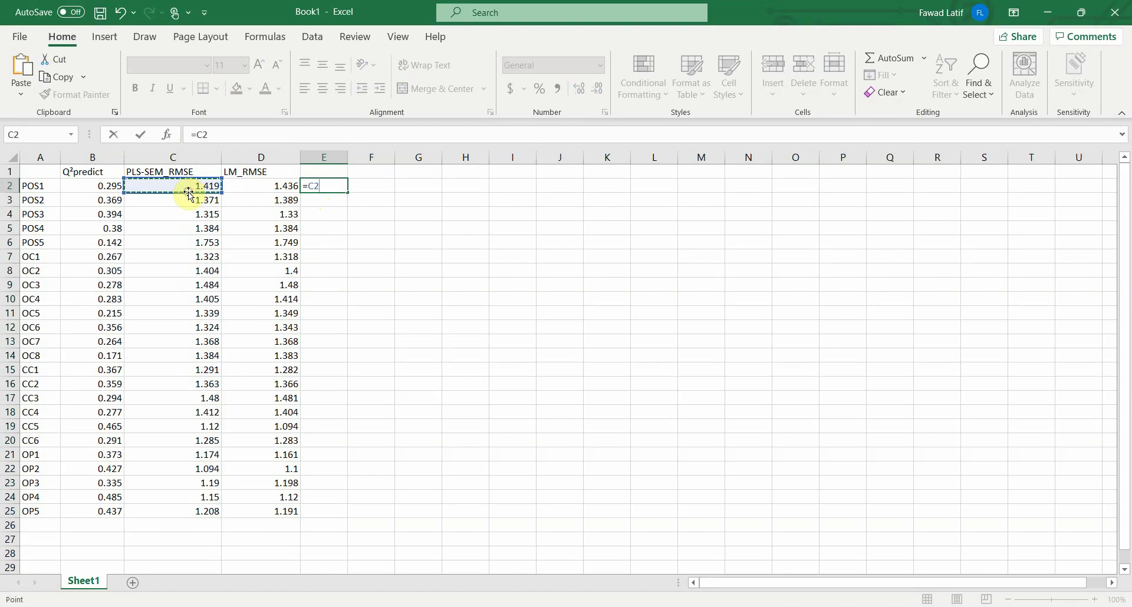
click(234, 184)
key(Return)
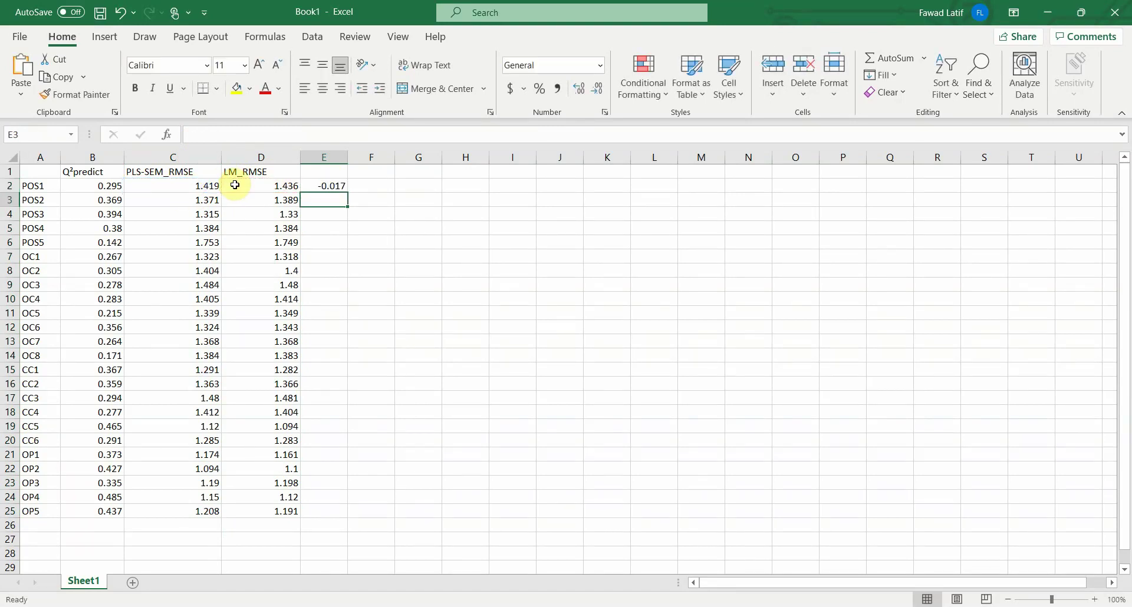
Fill the RMSE difference formula from E2 down through E25 for all remaining indicators.
drag(236, 186, 271, 498)
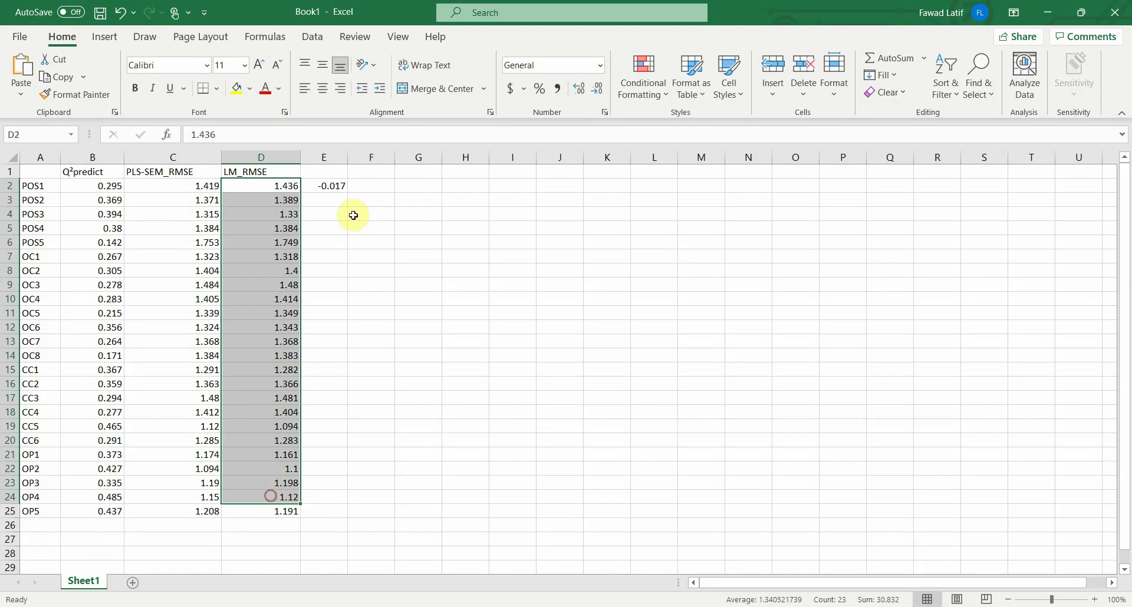
drag(337, 185, 337, 200)
click(250, 184)
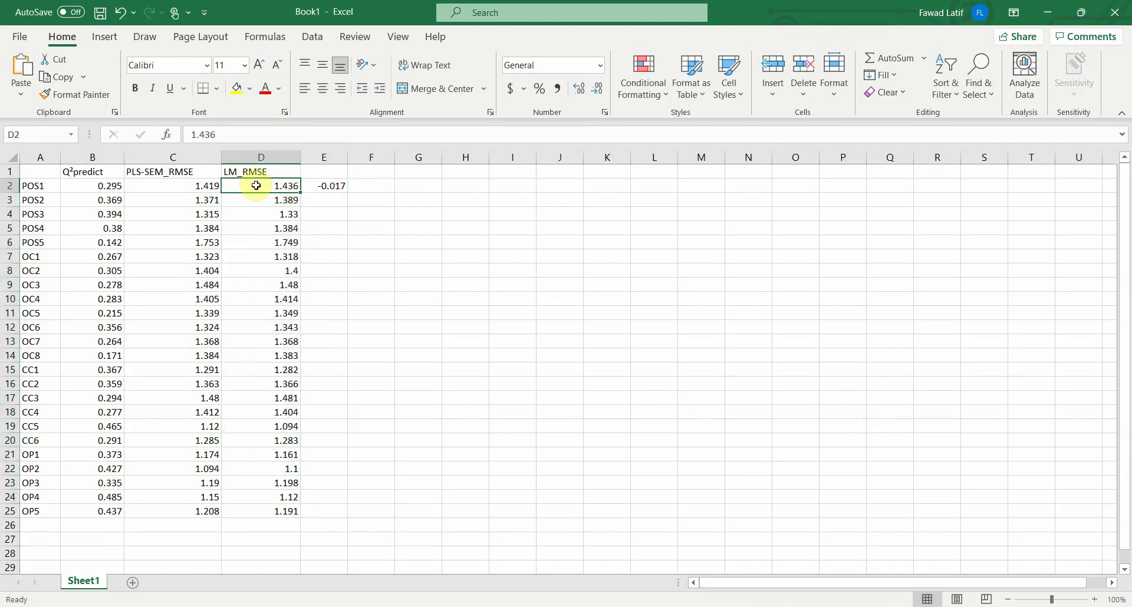
click(207, 185)
click(329, 184)
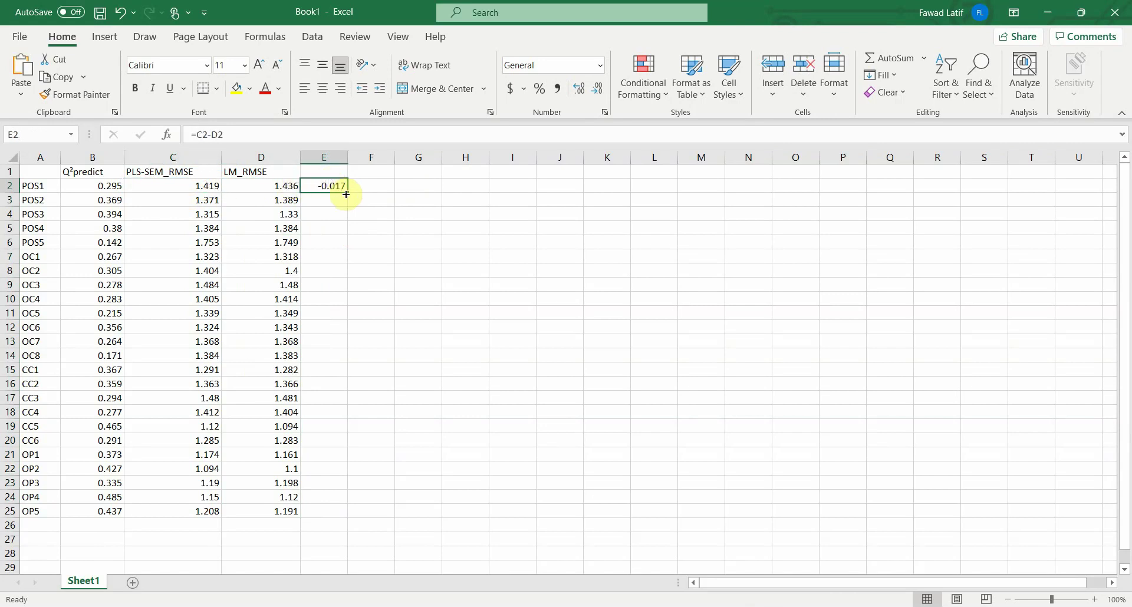
double_click(346, 193)
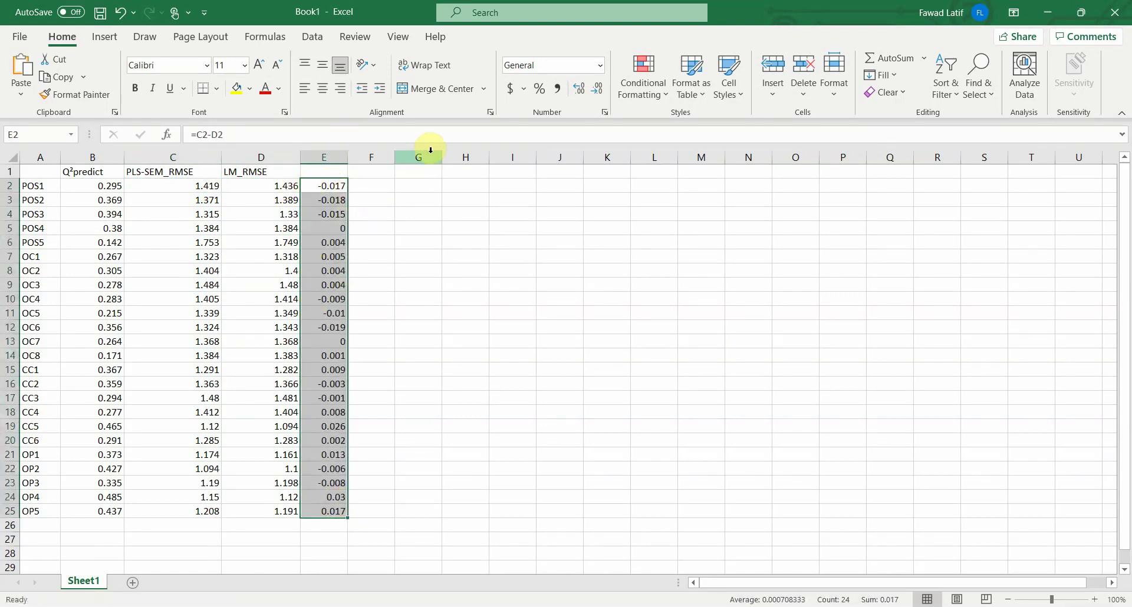
Apply conditional formatting to the RMSE differences, marking values less than 0 with Light Red Fill with Dark Red Text.
click(641, 92)
mouse_move(690, 123)
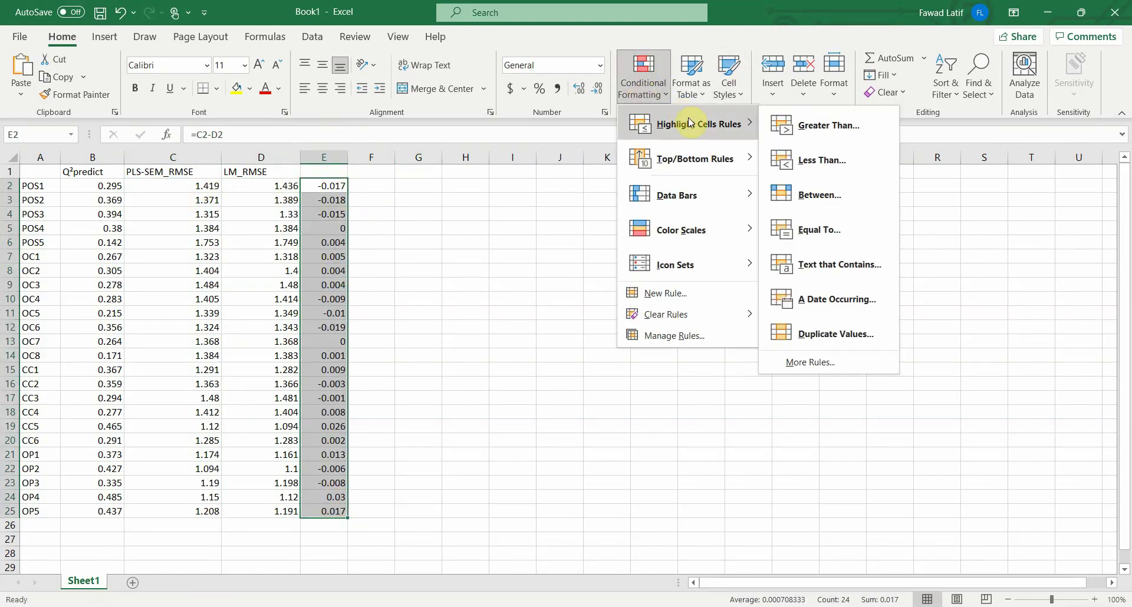
click(819, 160)
text(0)
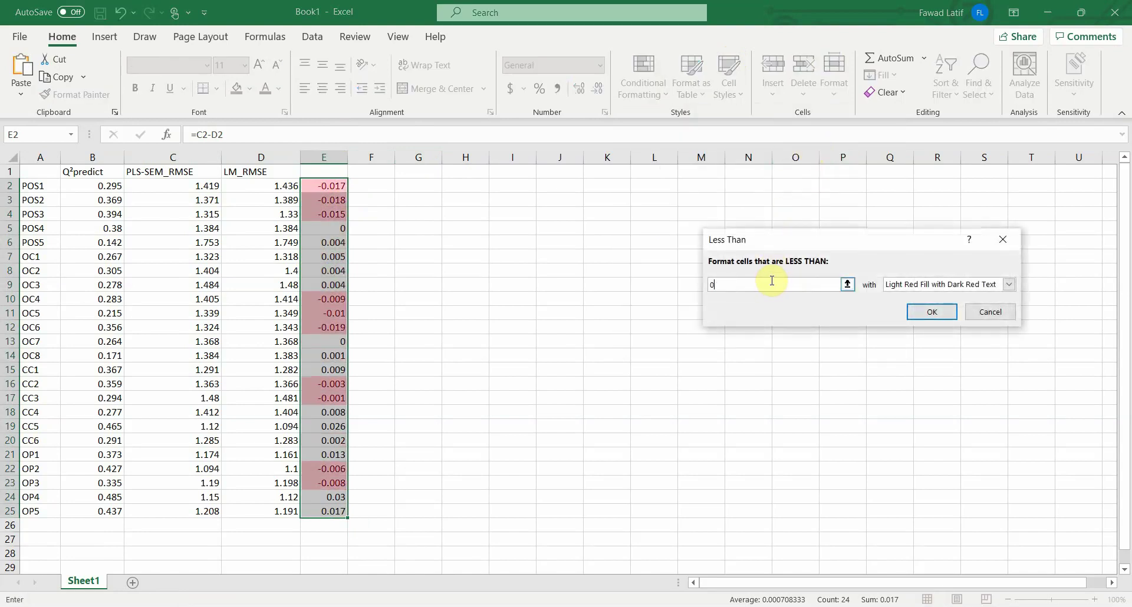
click(937, 311)
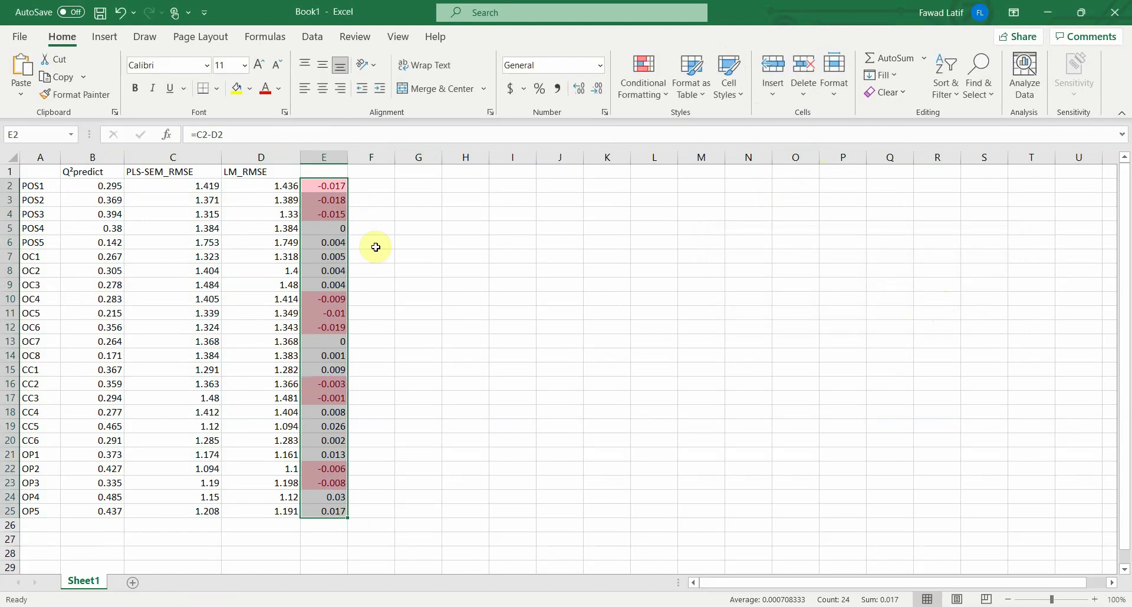
Go through the highlighted differences in column E to see which indicators have a lower PLS-SEM_RMSE than LM_RMSE.
click(259, 227)
click(316, 185)
click(315, 200)
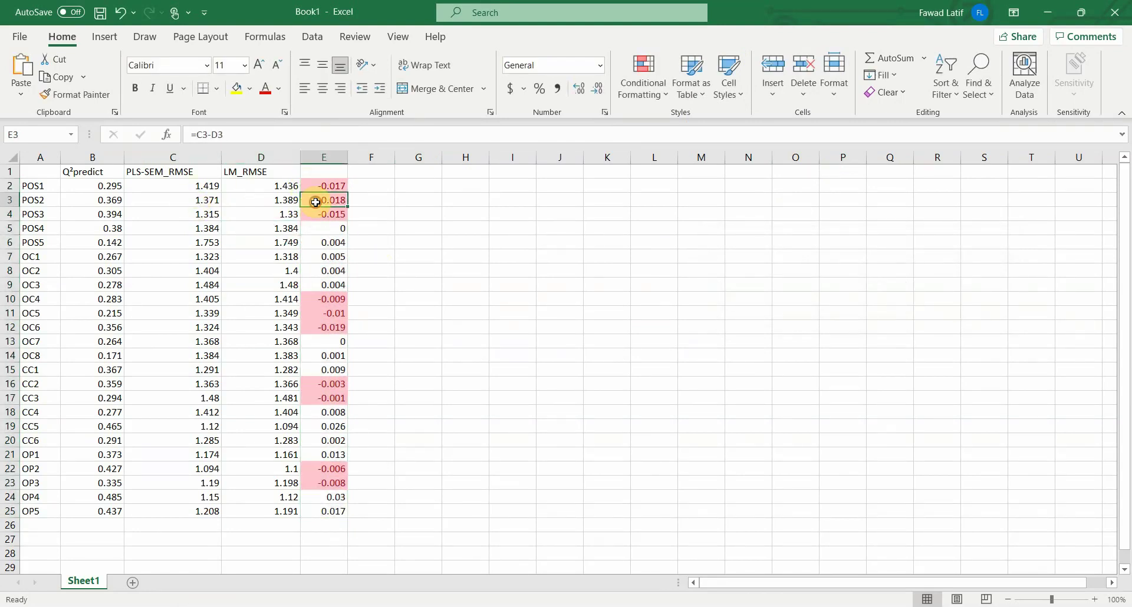
click(315, 214)
click(317, 285)
click(318, 299)
click(317, 313)
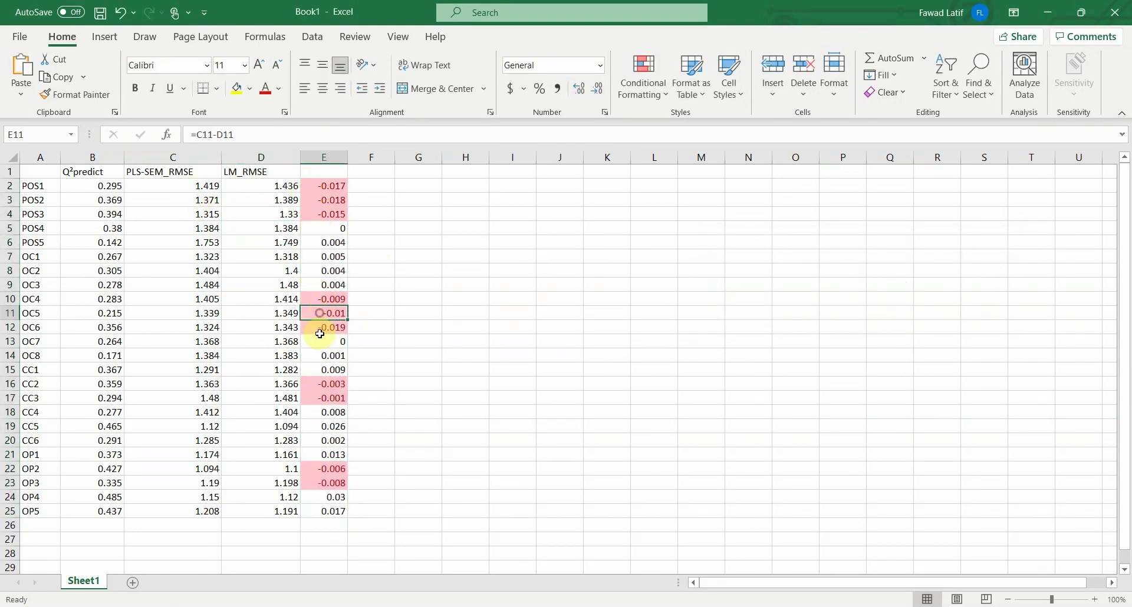
click(318, 327)
click(319, 341)
click(319, 355)
click(319, 370)
click(319, 383)
click(319, 398)
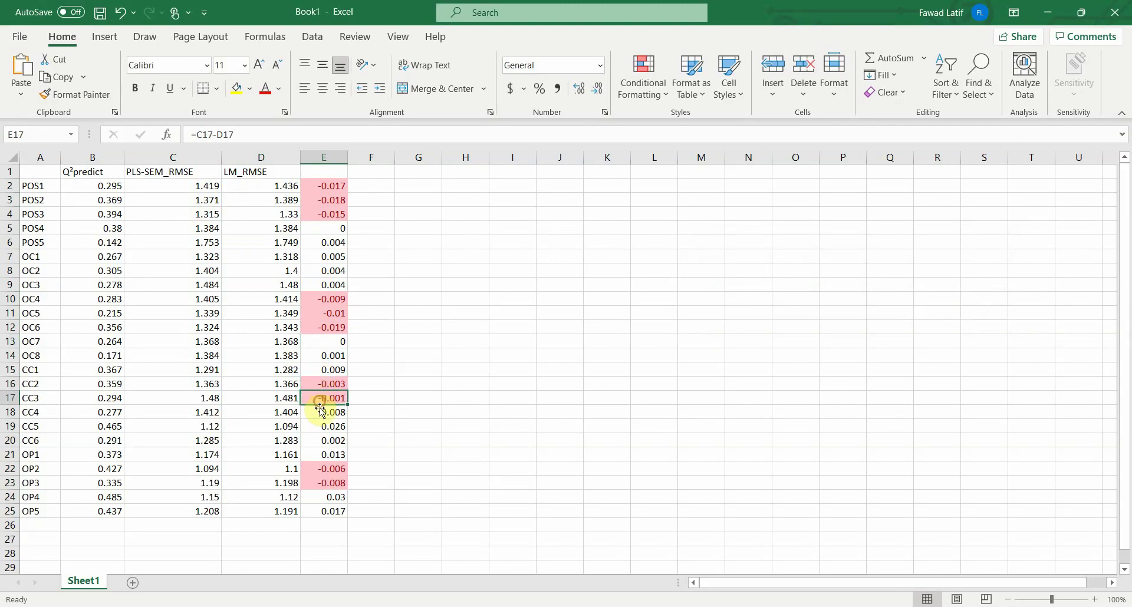
click(318, 468)
click(316, 483)
click(324, 539)
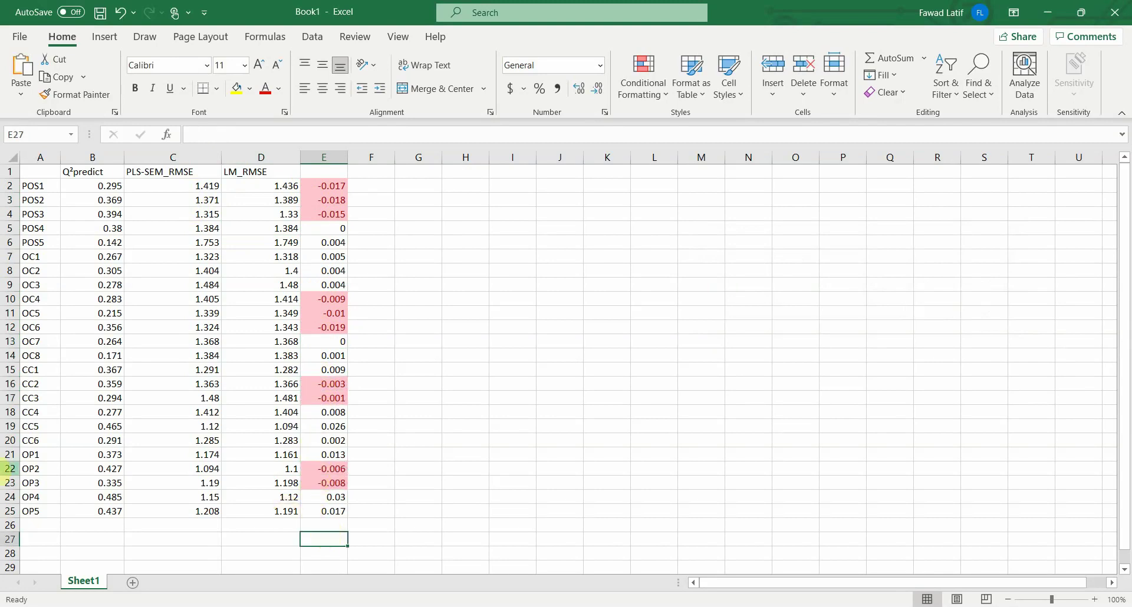
Compare PLS-SEM_RMSE with LM_RMSE for POS1 and check the RMSE differences of POS1, POS2 and POS3.
drag(11, 185, 30, 506)
click(412, 283)
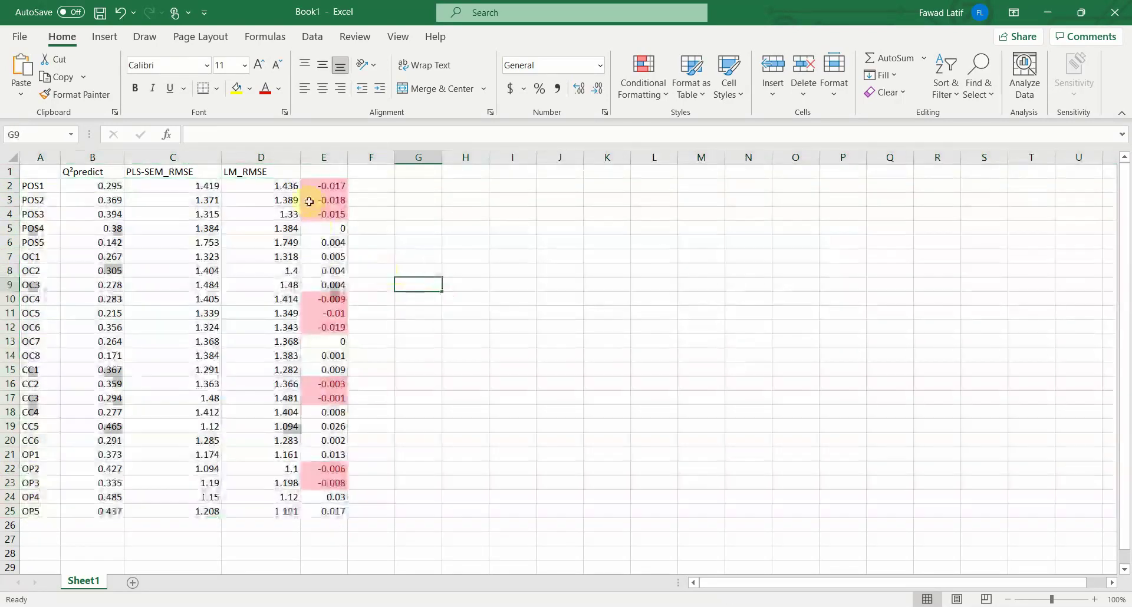
click(308, 181)
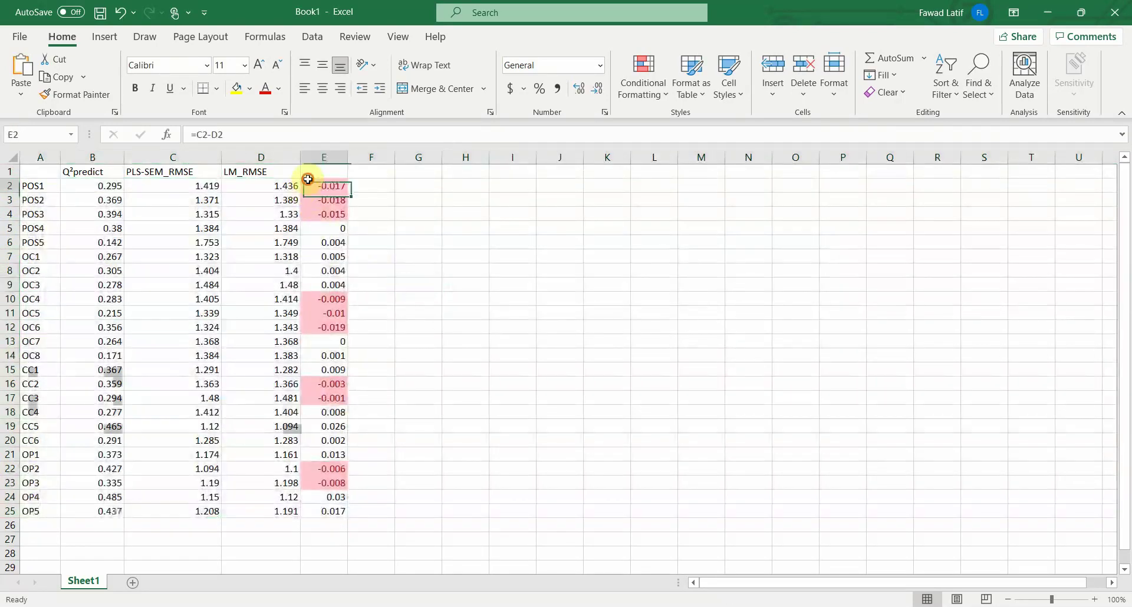
click(181, 184)
click(263, 180)
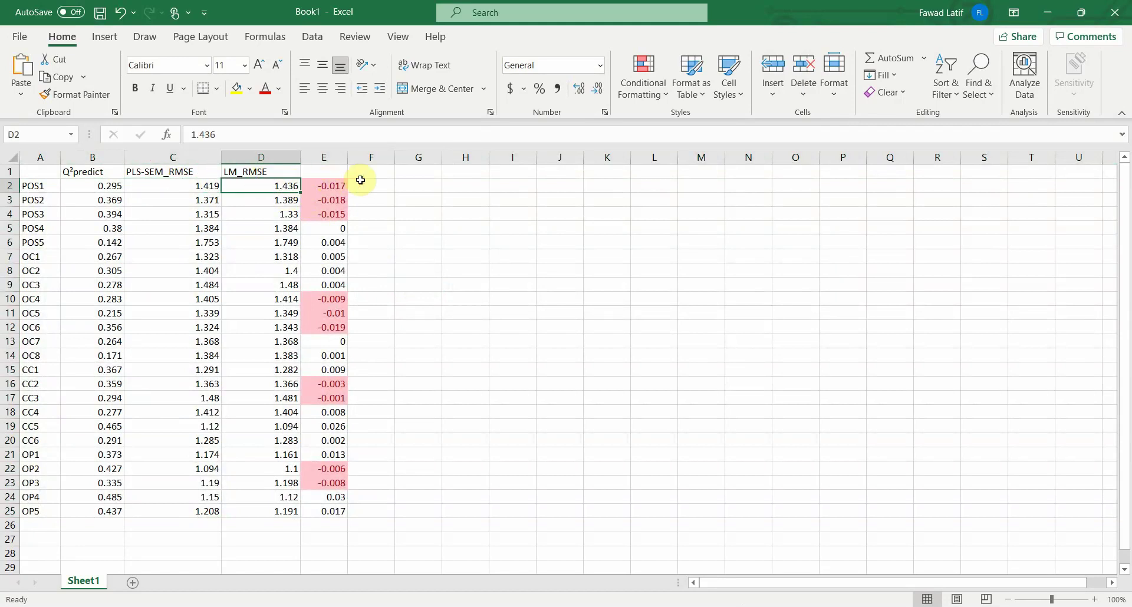
click(308, 185)
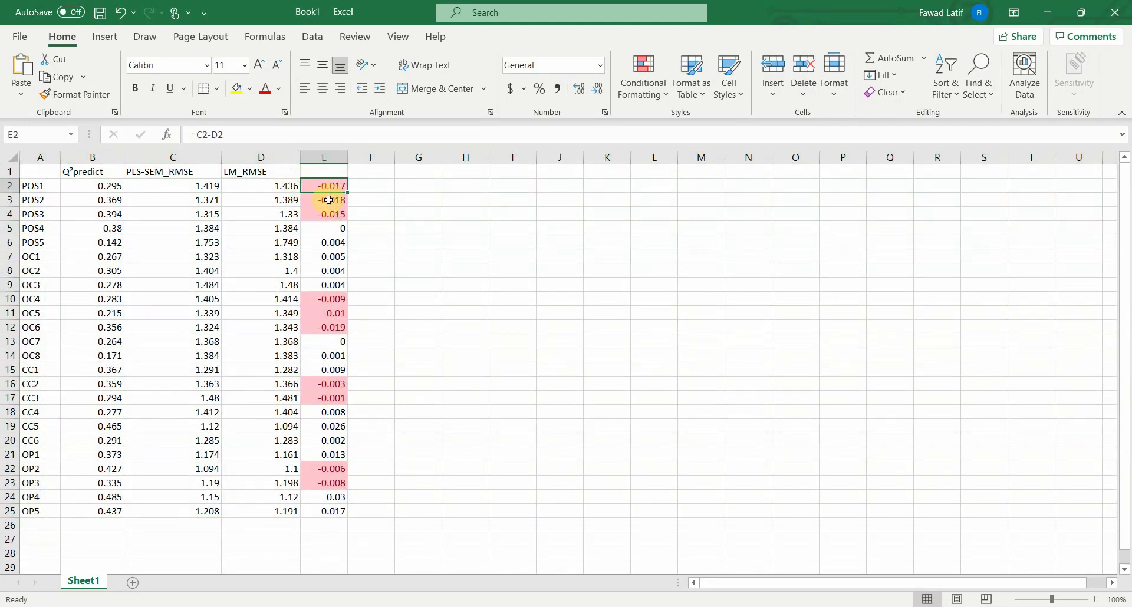
click(329, 201)
click(331, 216)
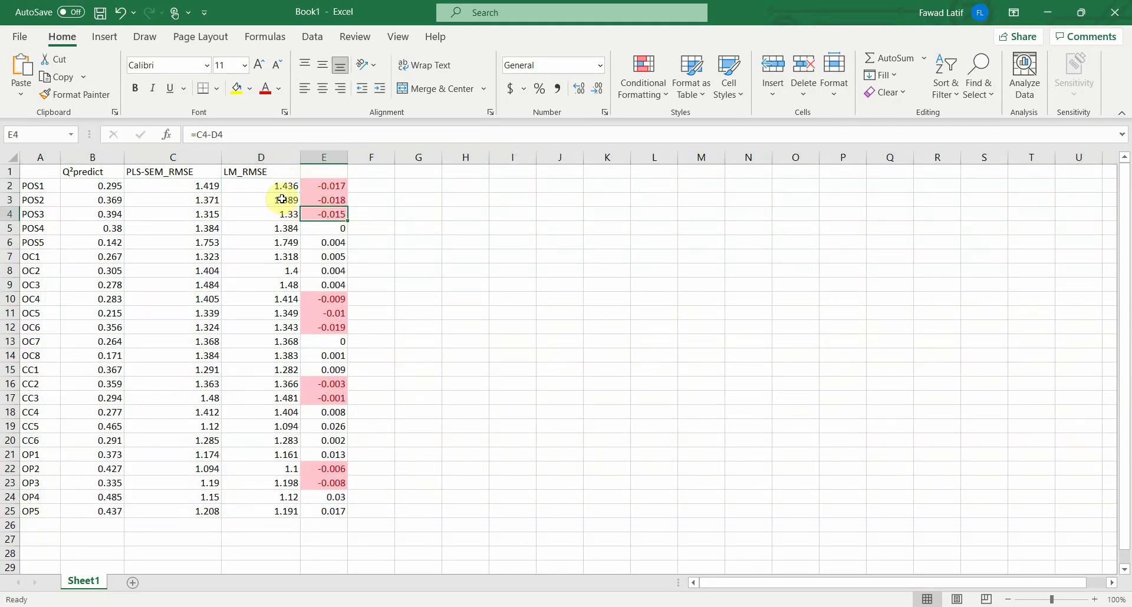
Go down the RMSE differences in column E from POS4 to OP3, checking which indicators are highlighted.
key(Down)
key(Down)
key(Down)
key(Down)
key(Down)
key(Down)
key(Down)
key(Down)
key(Down)
key(Down)
key(Down)
key(Down)
key(Down)
key(Down)
key(Down)
key(Down)
key(Down)
key(Down)
key(Down)
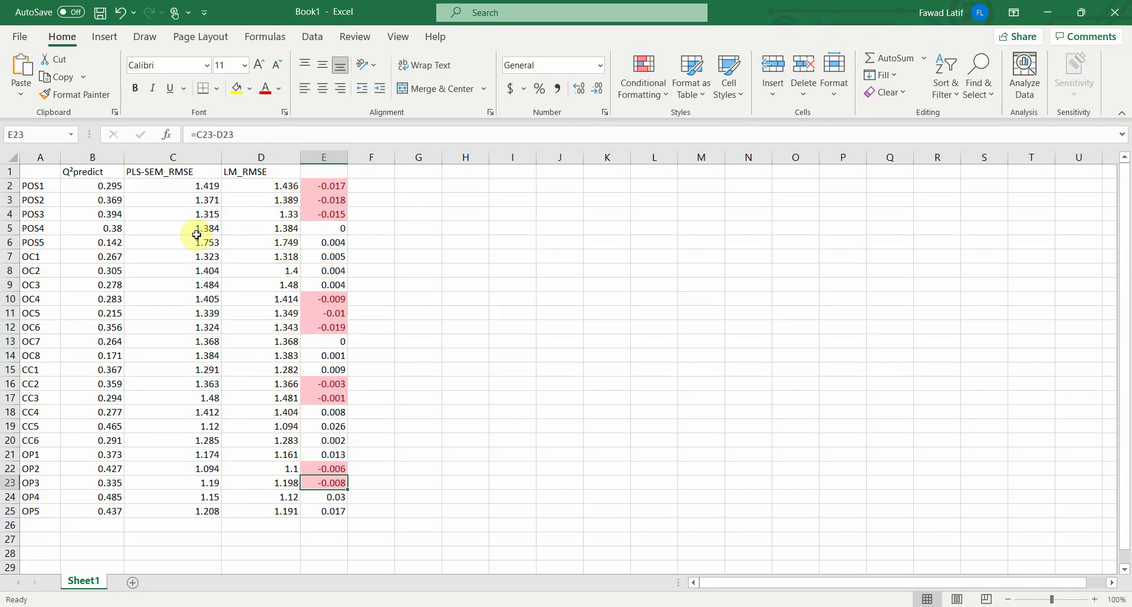
Examine the indicators without a highlighted difference, including the zero differences of POS4 and OC7, and review the whole PLS-SEM_RMSE column.
drag(197, 231, 210, 287)
click(315, 241)
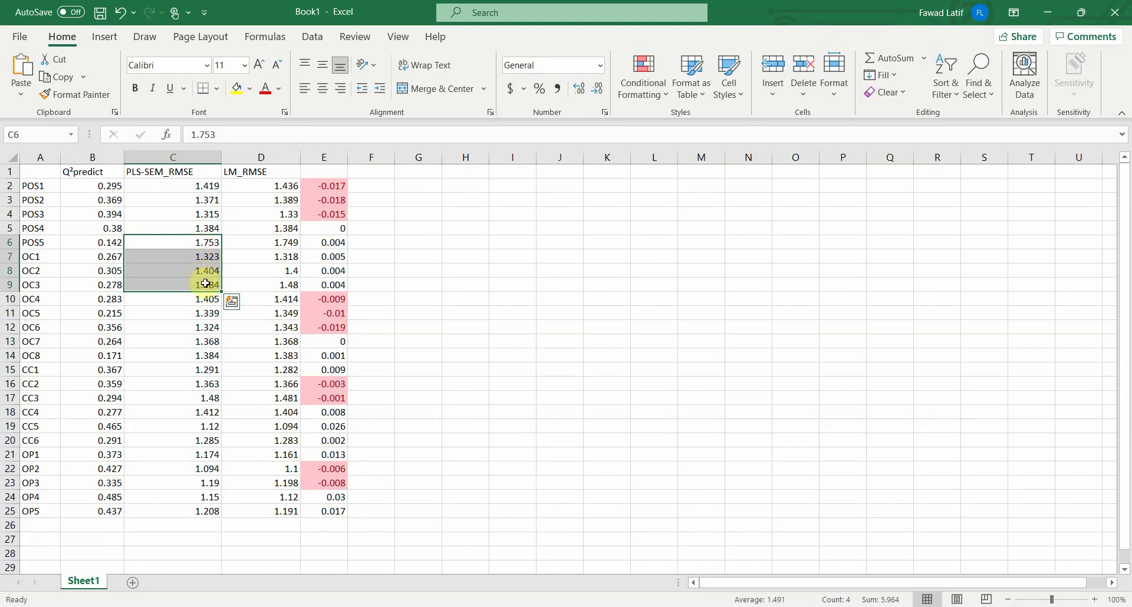
click(203, 342)
drag(205, 356, 207, 369)
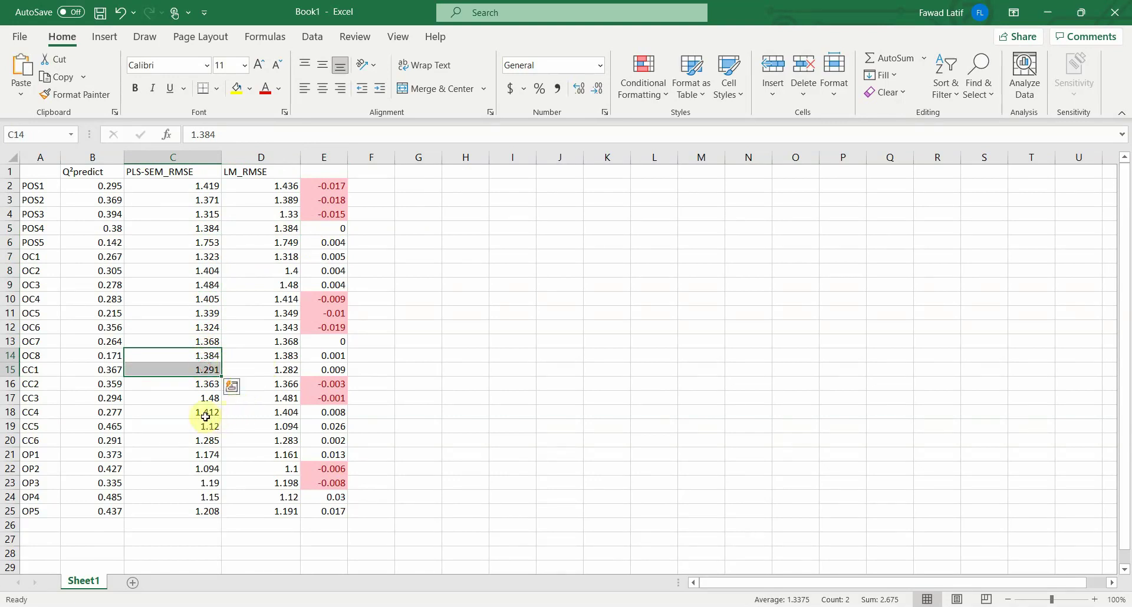
drag(206, 417, 205, 454)
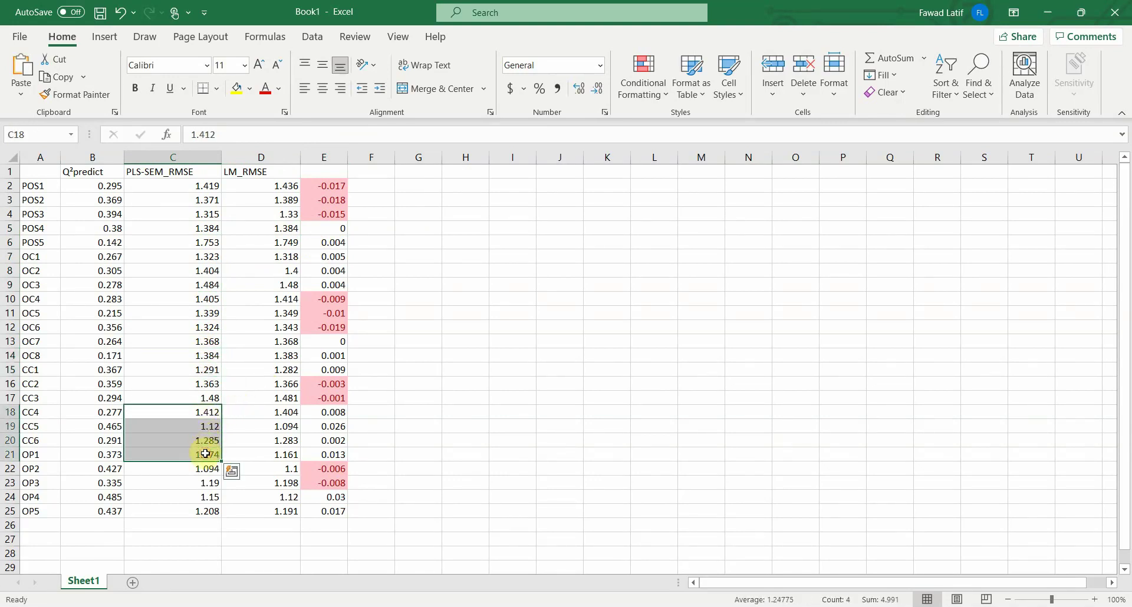
click(330, 228)
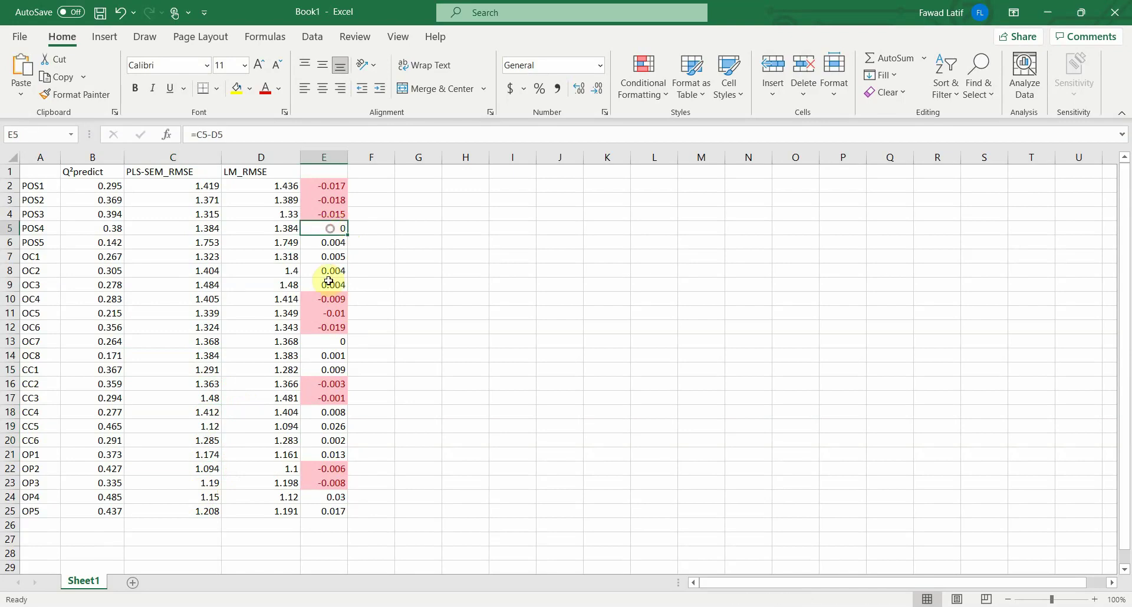
click(328, 341)
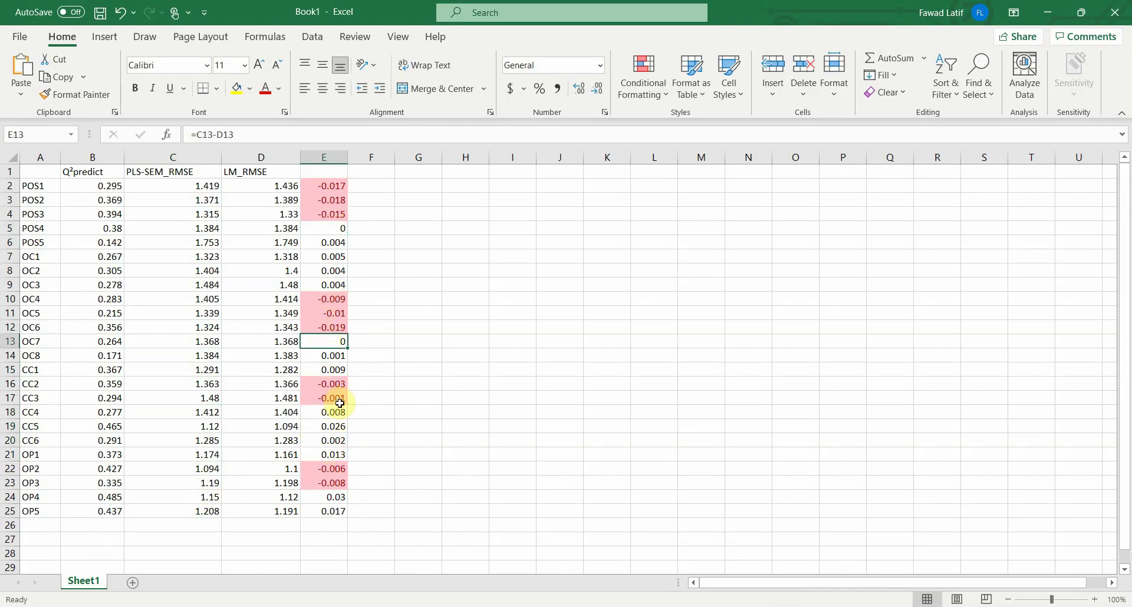
click(339, 523)
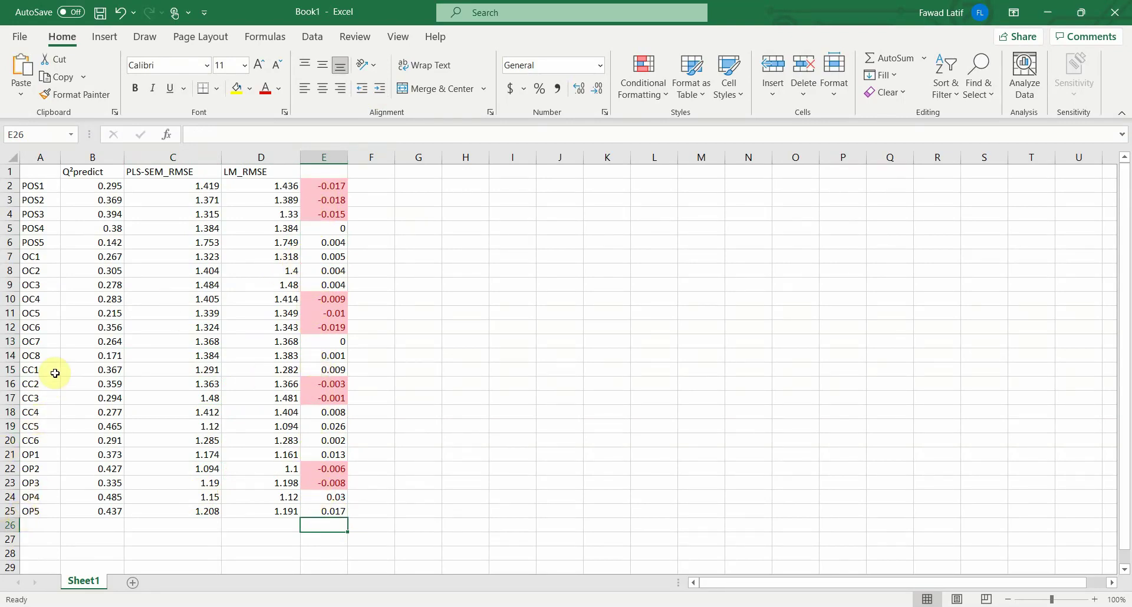
drag(159, 187, 180, 507)
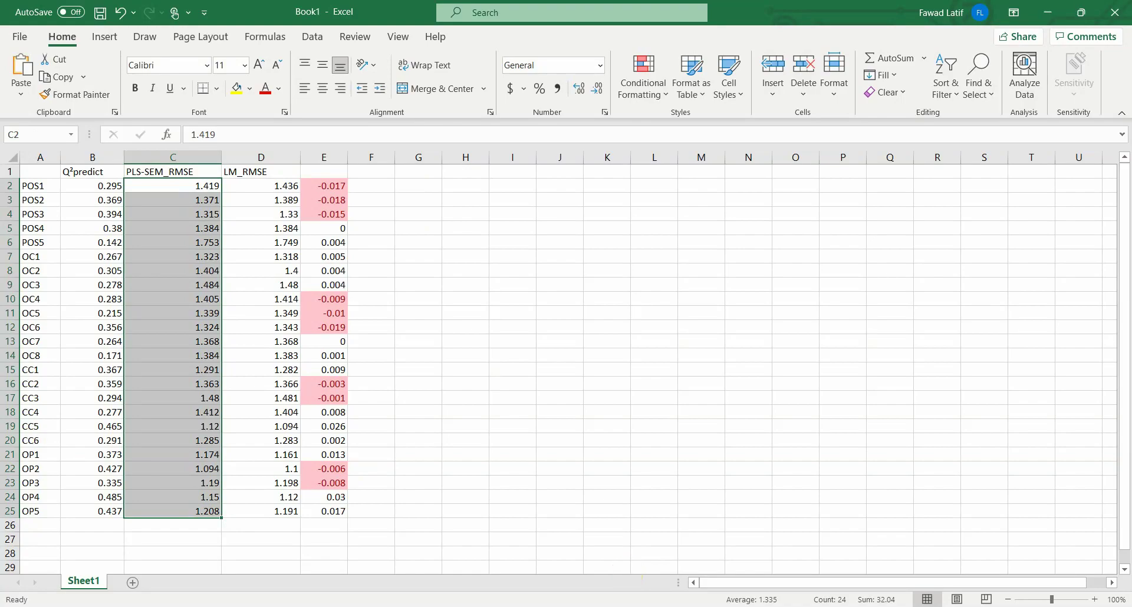
Switch to SmartPLS, review the PLS-SEM MV error histograms from POS1 to OC3, and check PLS-SEM_RMSE in the MV prediction summary overview.
key(alt+Tab)
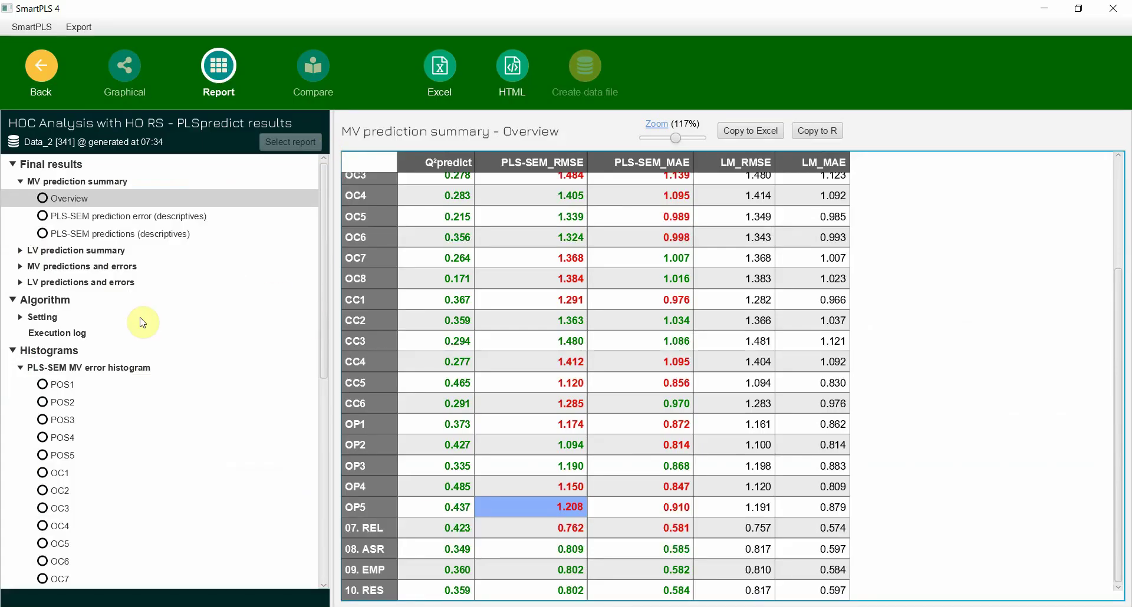
click(59, 385)
click(59, 402)
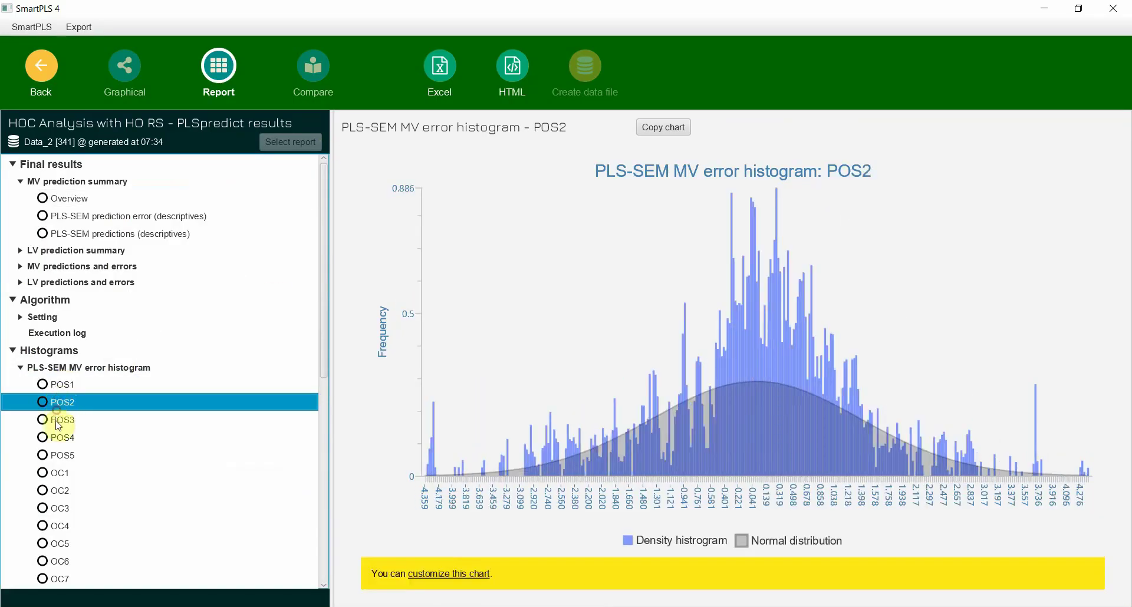
click(58, 421)
click(57, 437)
click(58, 455)
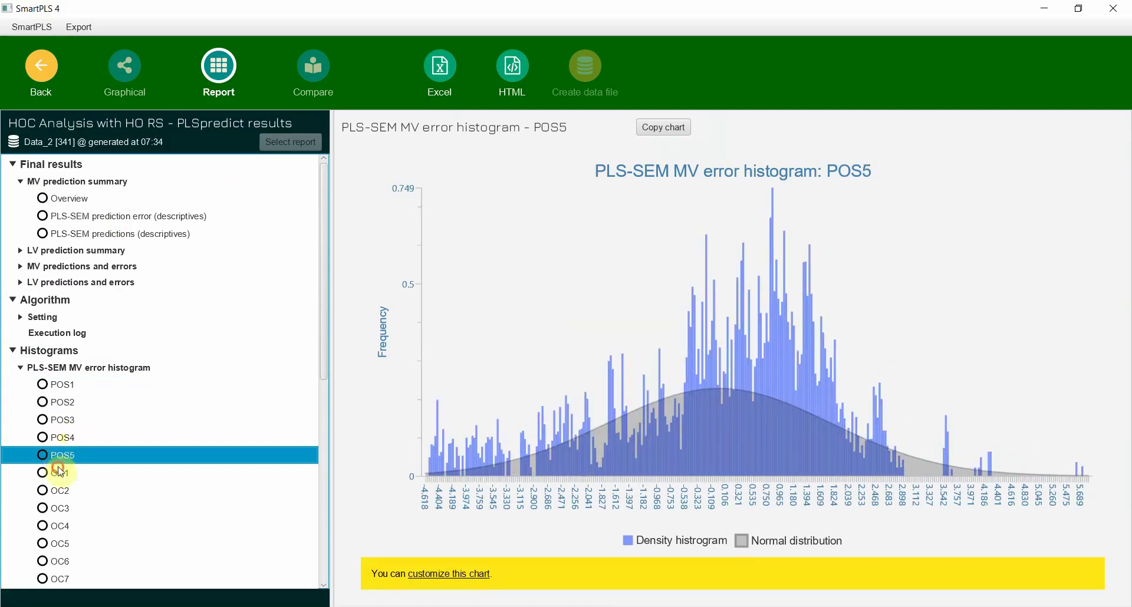
click(59, 473)
click(59, 489)
click(59, 508)
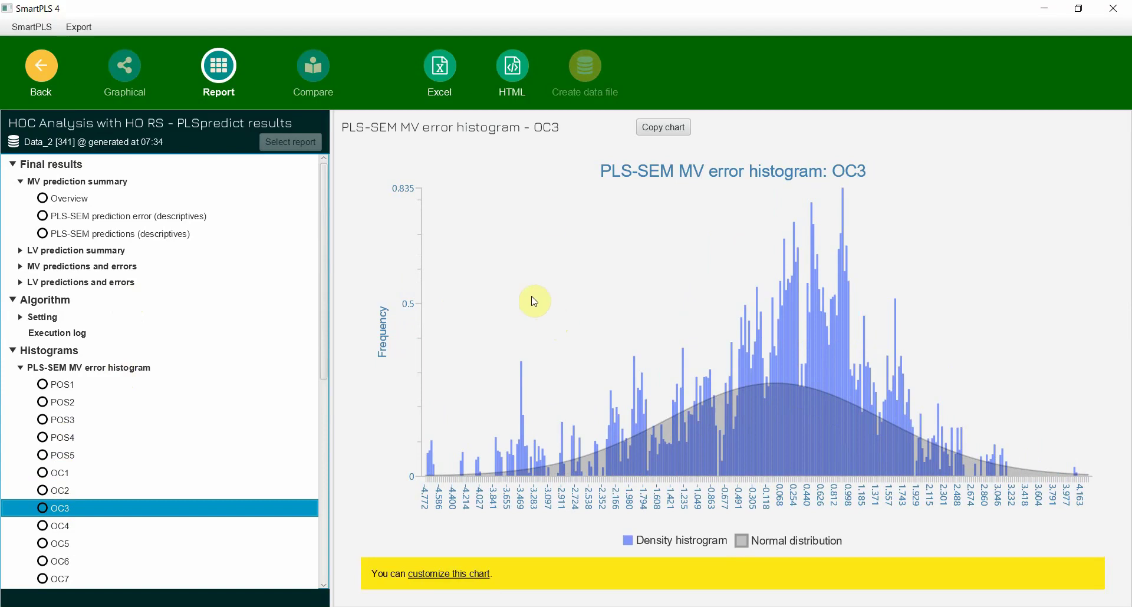
click(68, 203)
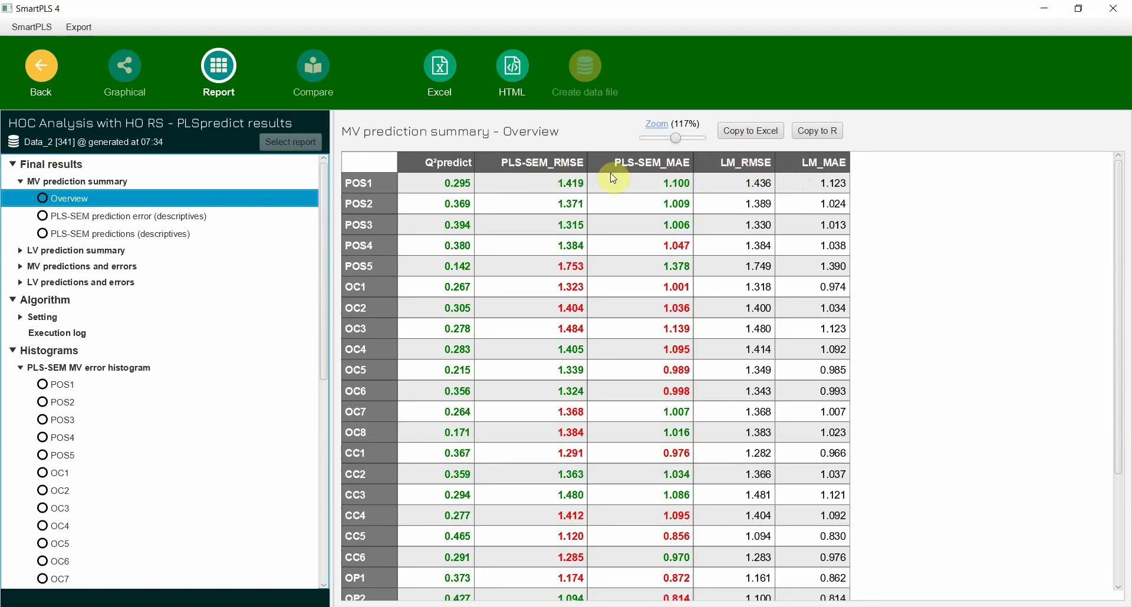
drag(567, 182, 559, 484)
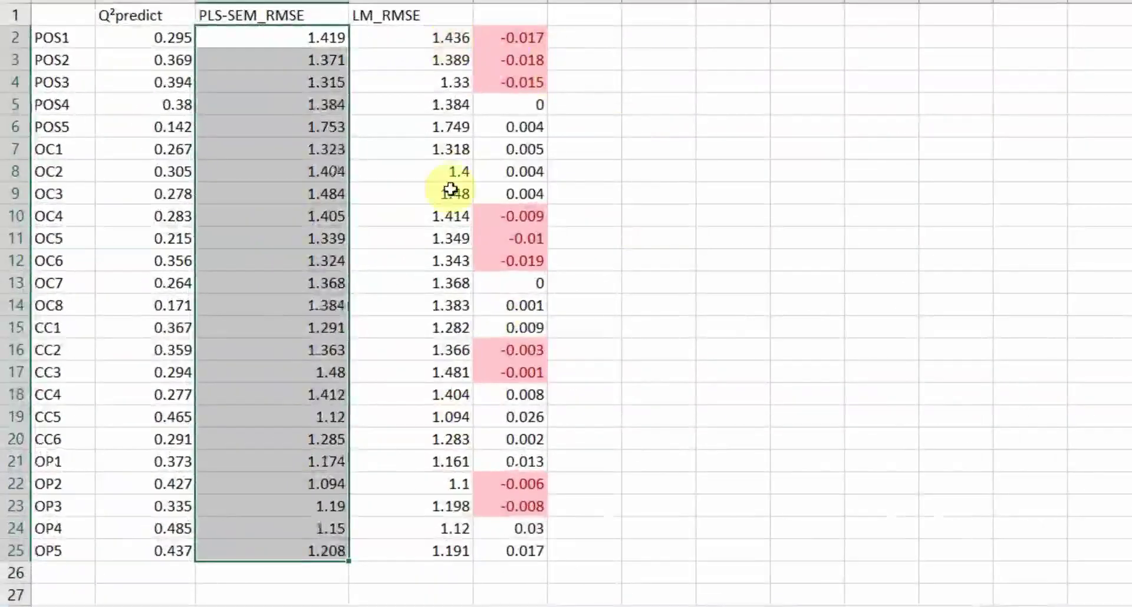
In the Excel sheet, widen column E and enter =COUNTIF(E2:E25,"<=0") in E26 to count the differences of zero or less.
click(520, 571)
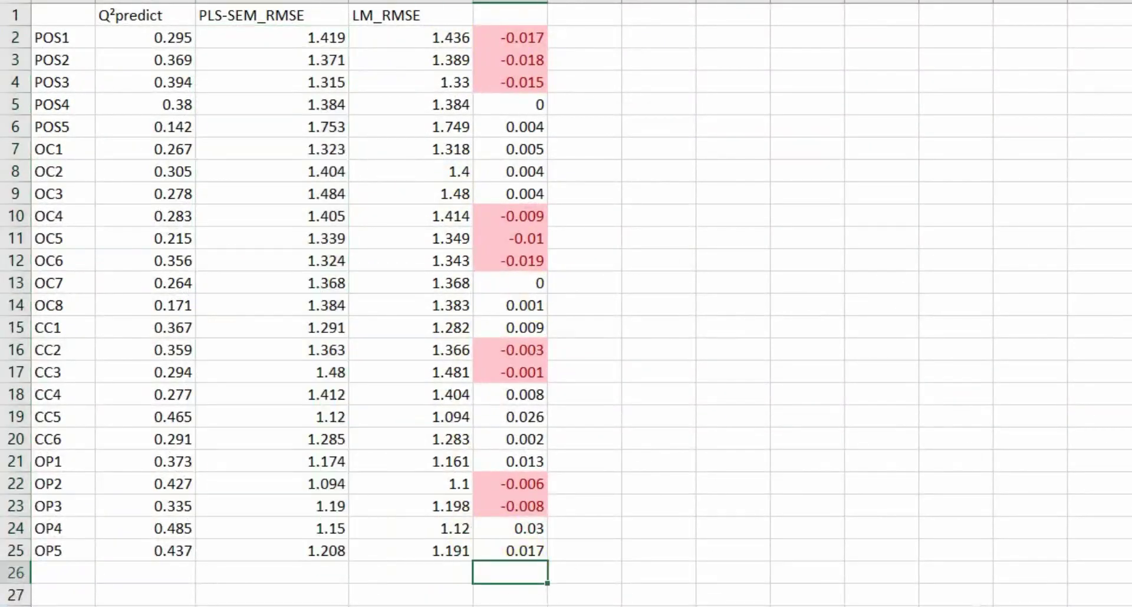
drag(547, 3, 648, 6)
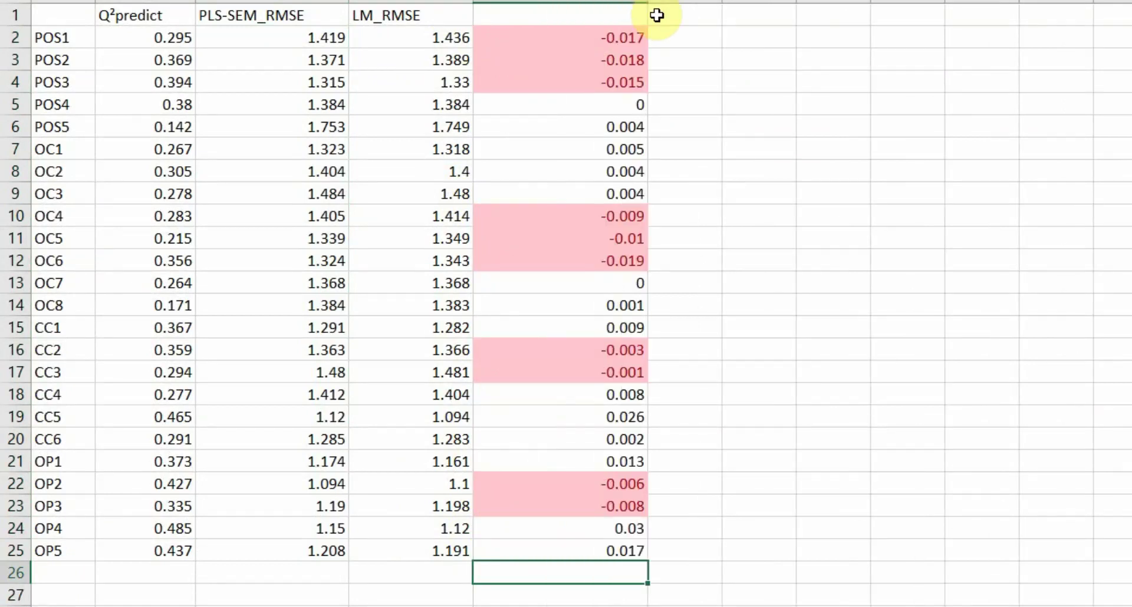
text(=countif)
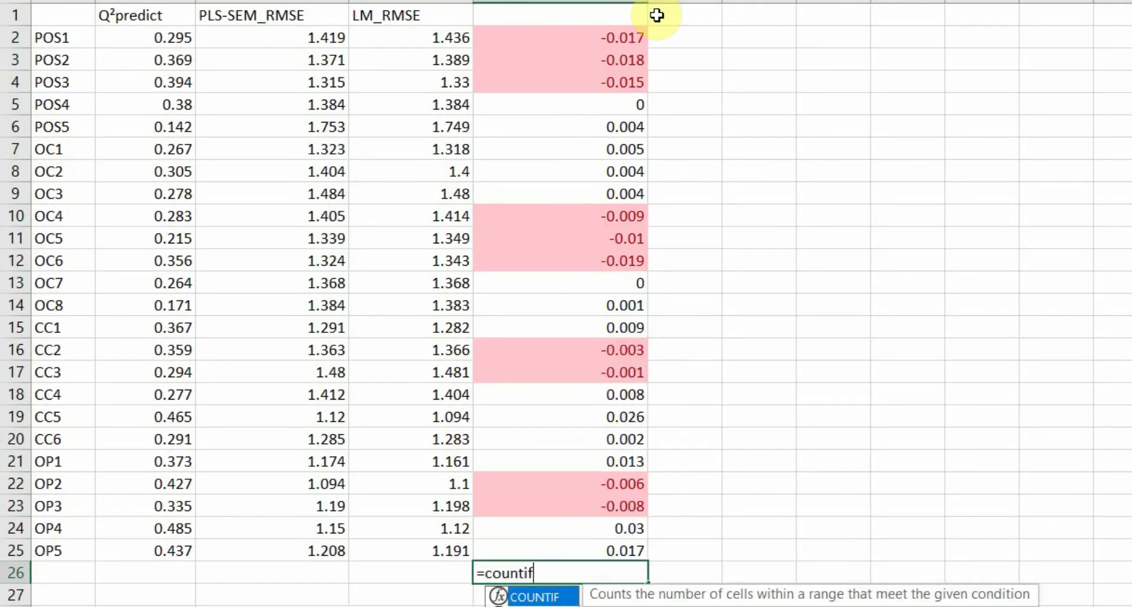
text(()
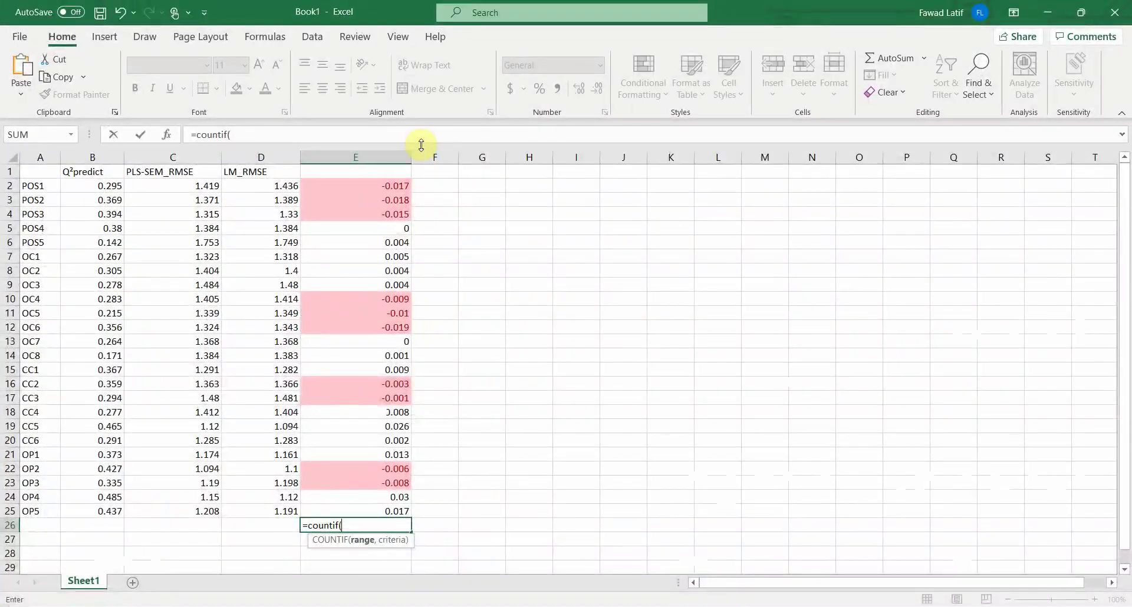
text(E2:E)
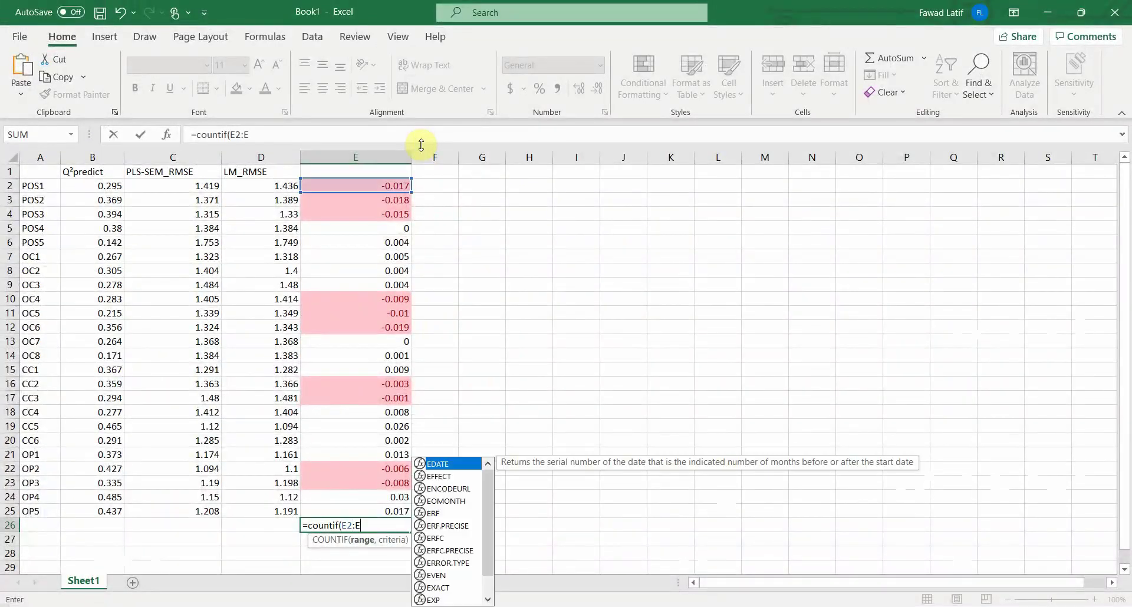
text(25)
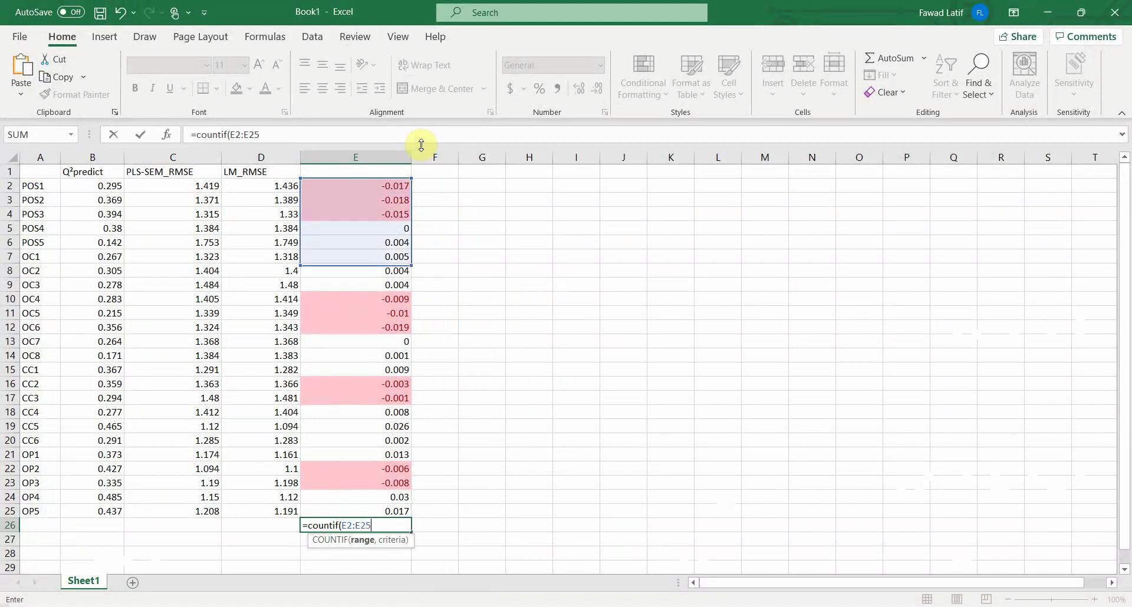
text(,")
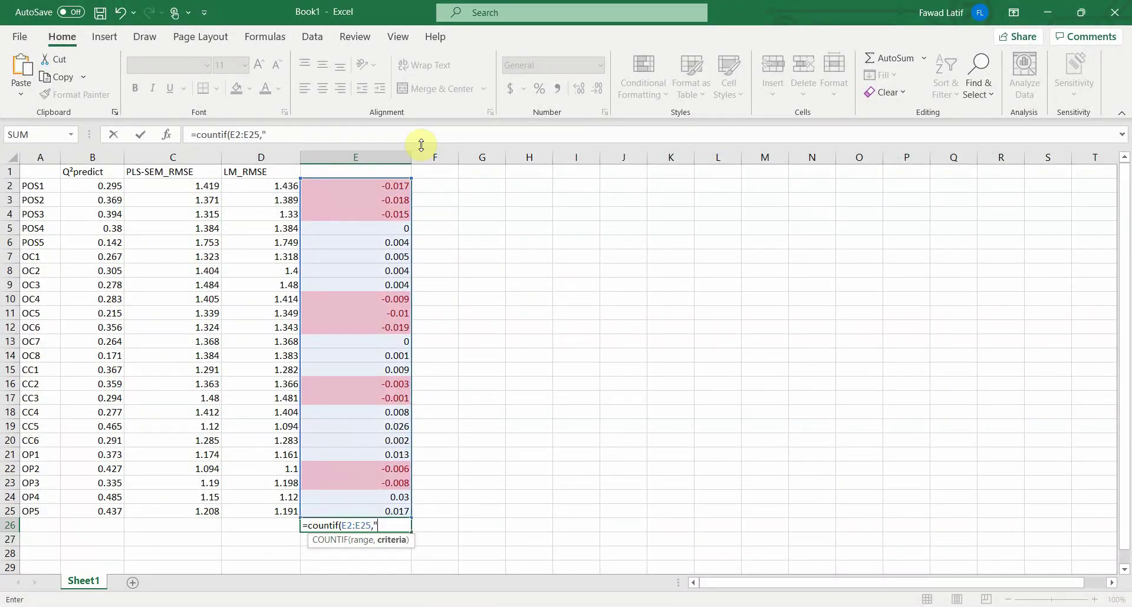
text(<)
text(=0"))
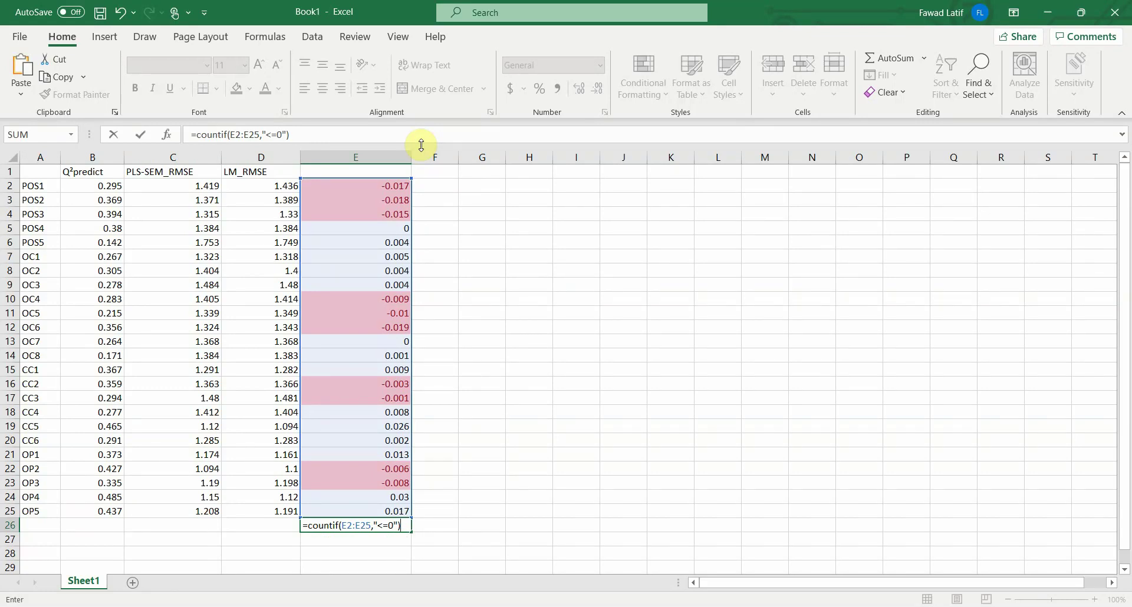
key(Return)
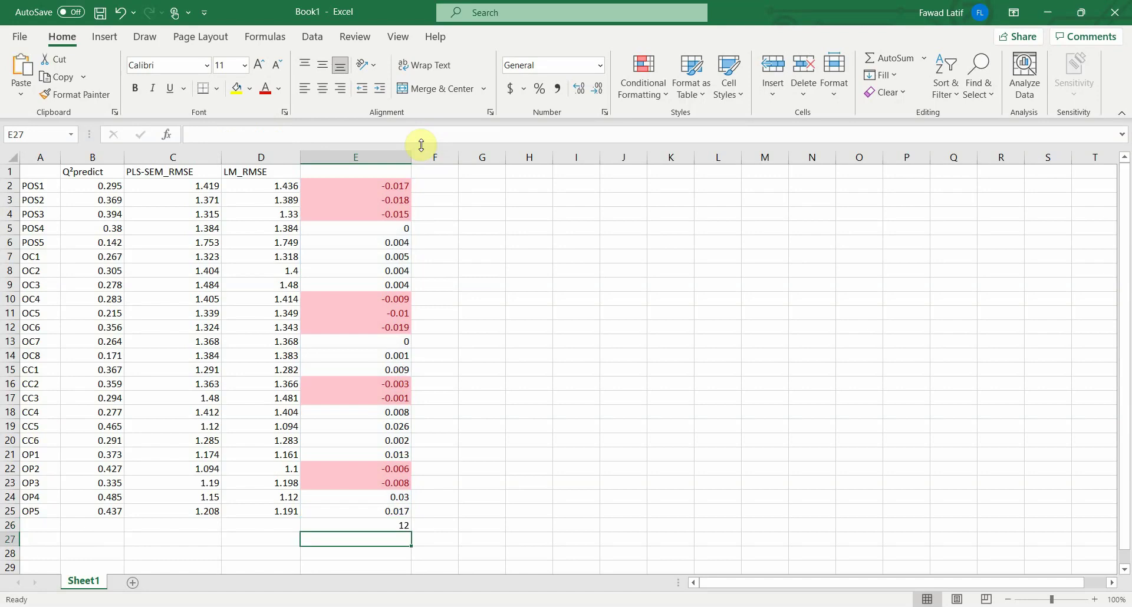
key(Up)
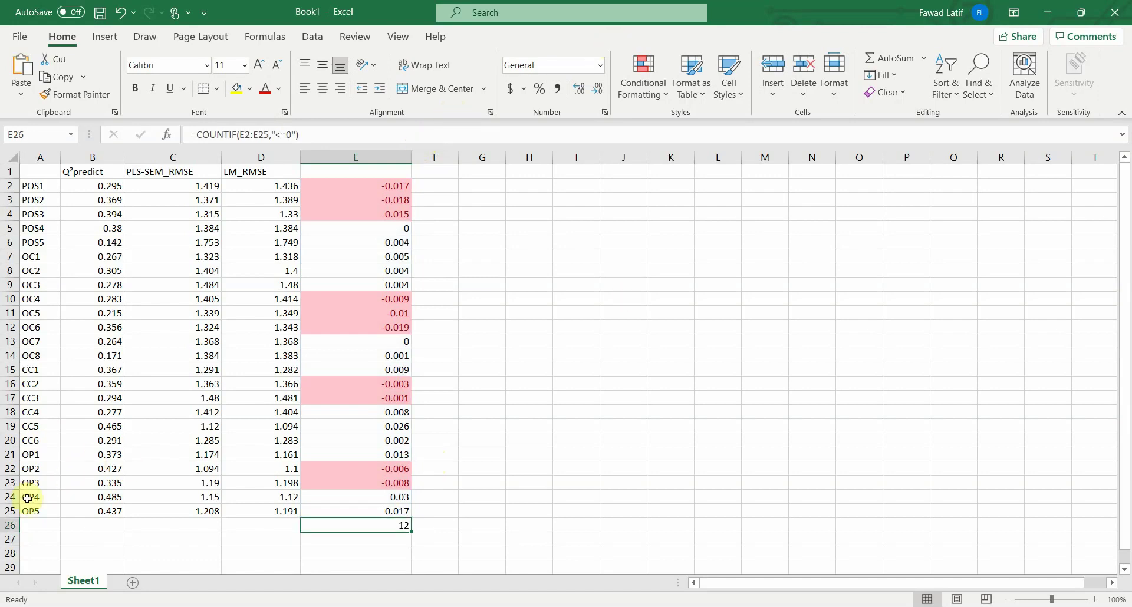
Compare the PLS-SEM_RMSE and LM_RMSE columns once more, including the zero differences for POS4 and OC7.
click(173, 201)
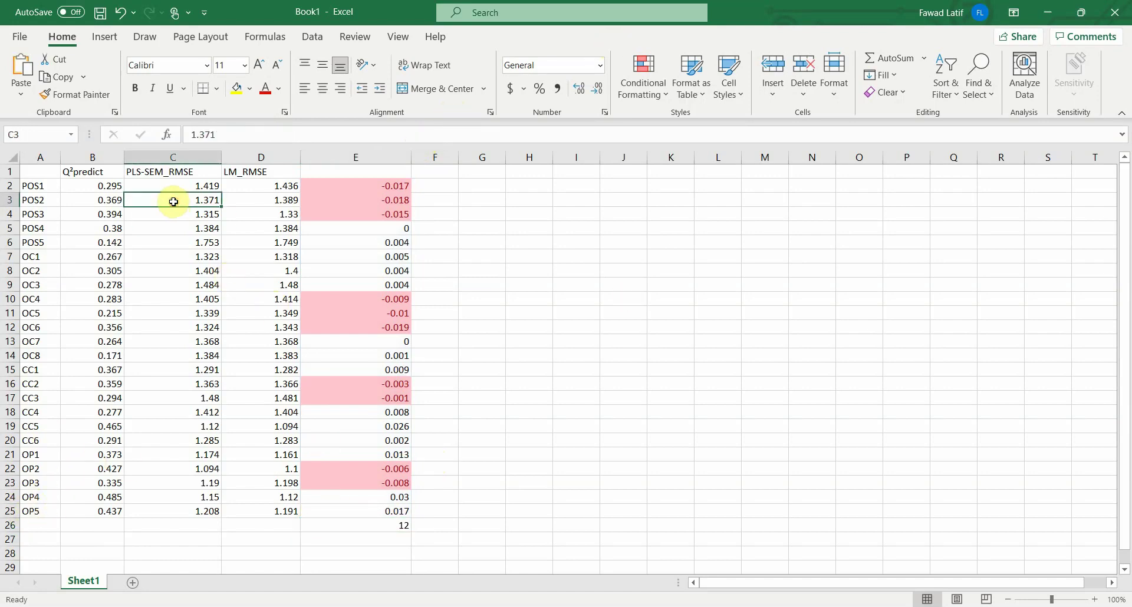
click(277, 184)
drag(277, 185, 289, 444)
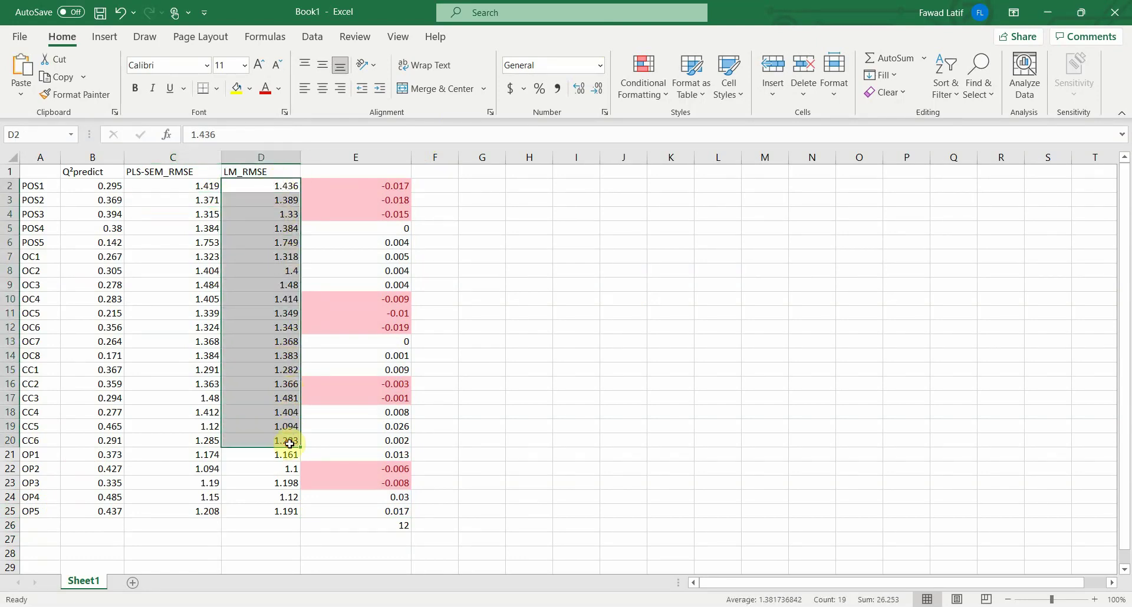
click(341, 231)
click(380, 341)
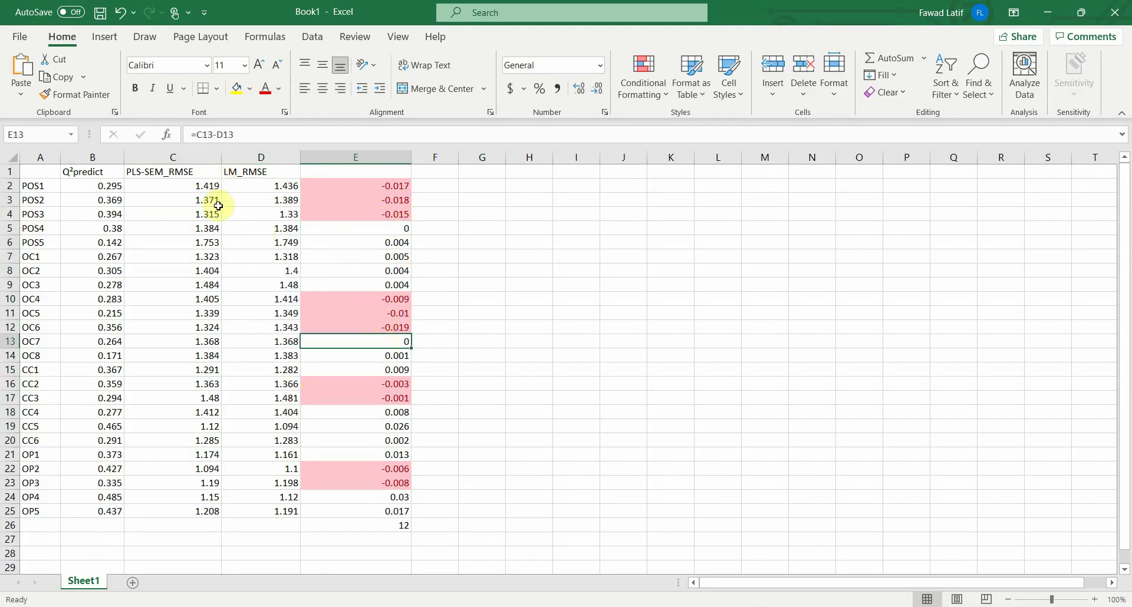
click(172, 153)
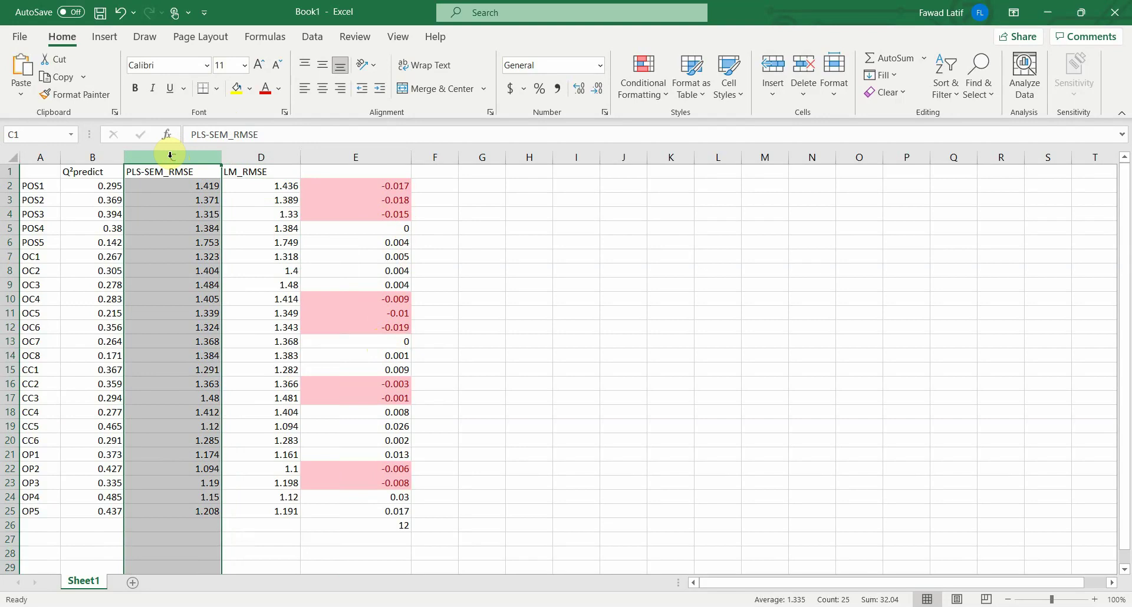
click(160, 227)
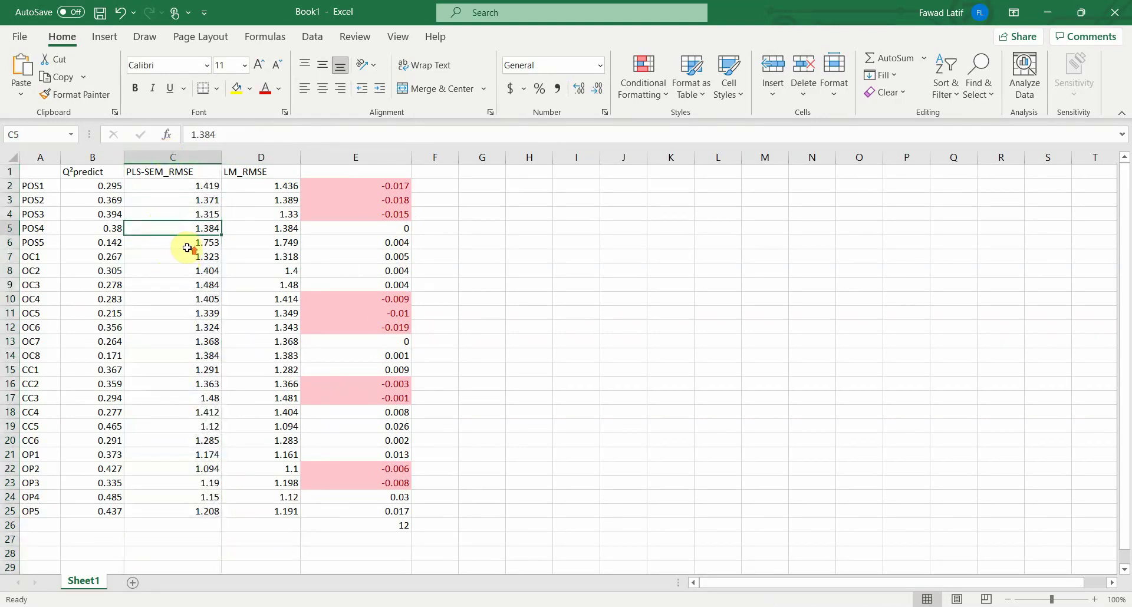